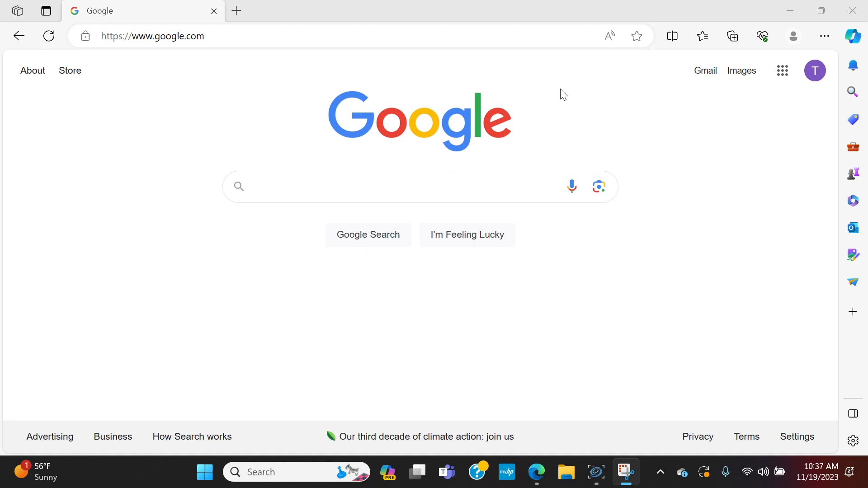
Search Google for "eqascom" and open the SourceForge listing of EQMOD's EQASCOM files
click(289, 183)
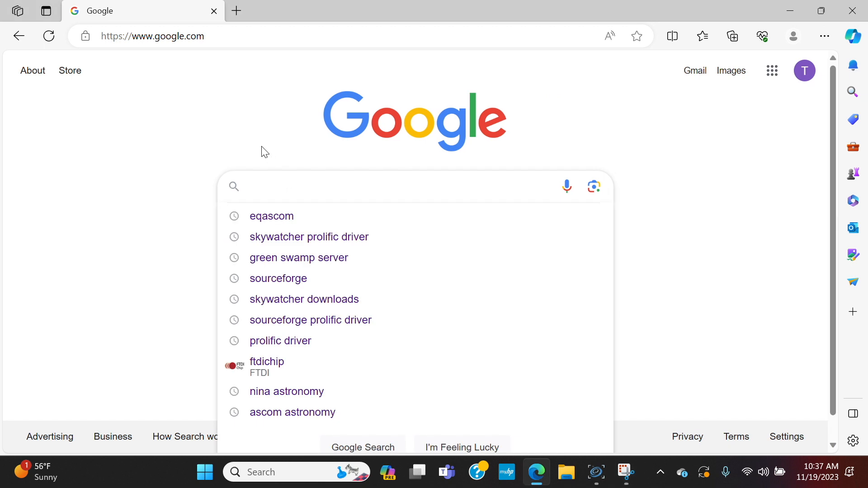
text(eqas)
click(281, 217)
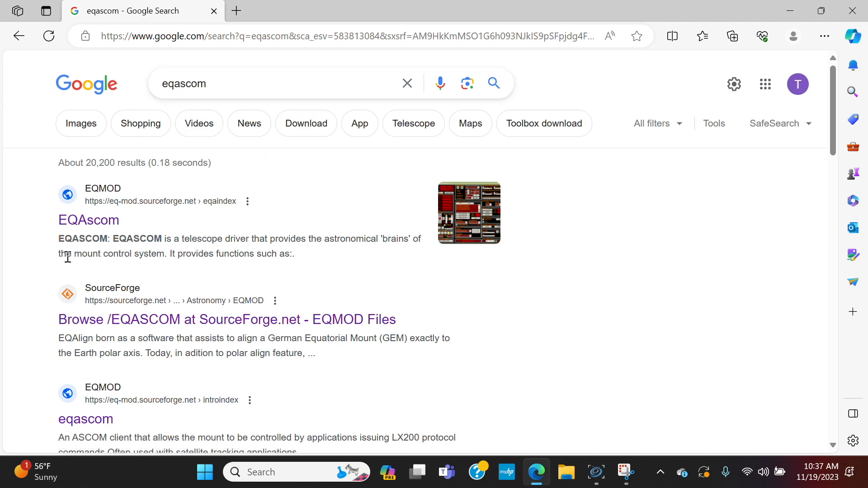
click(147, 324)
scroll(418, 234, down, 4)
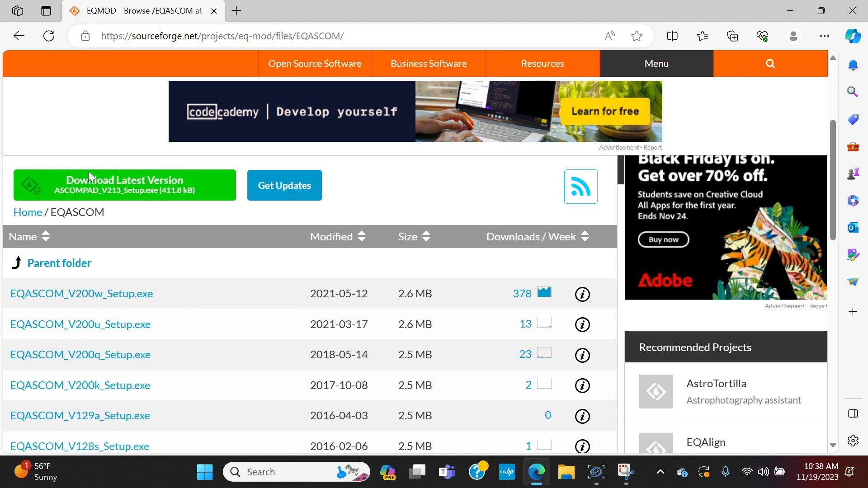
Return to the search results, open the EQMOD project's EQAscom page and look through its feature overview
click(18, 36)
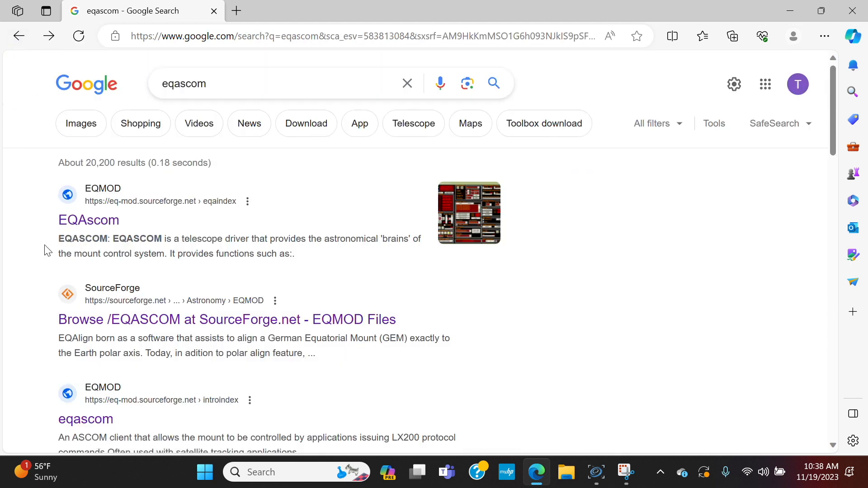
scroll(36, 376, down, 2)
click(77, 159)
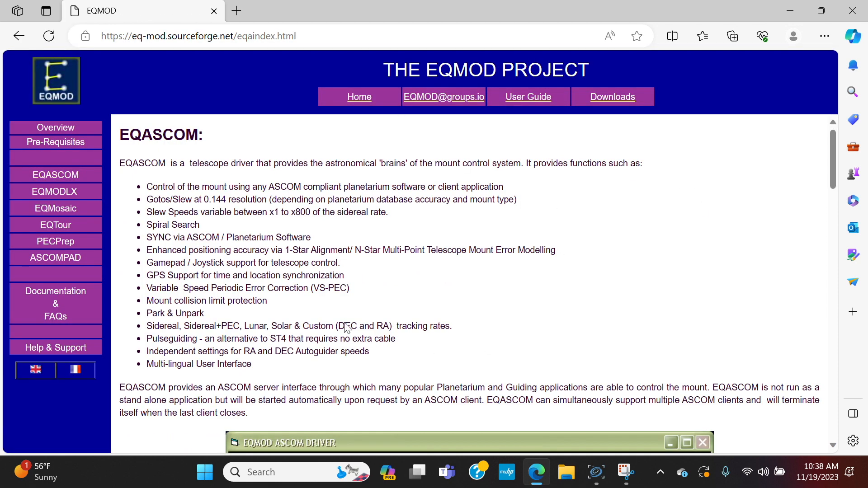
scroll(555, 252, down, 6)
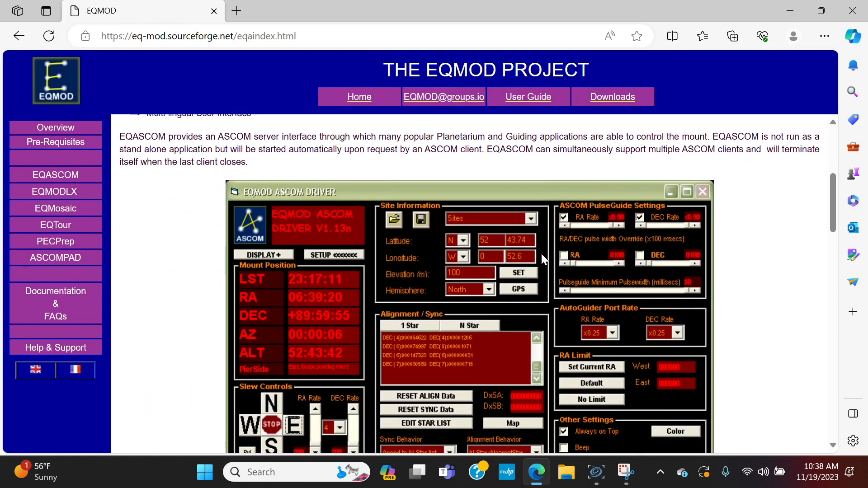
scroll(541, 258, up, 8)
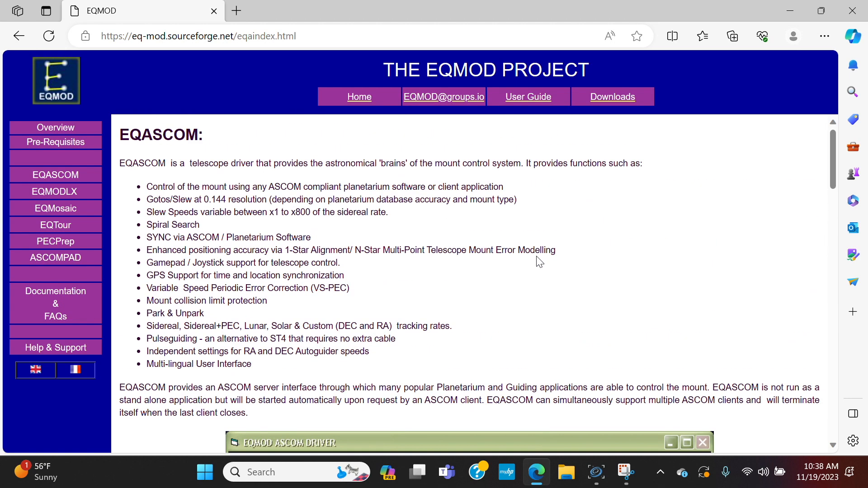
Go to the EQMOD project's downloads page, follow its Sourceforge link and open the EQASCOM folder
click(601, 100)
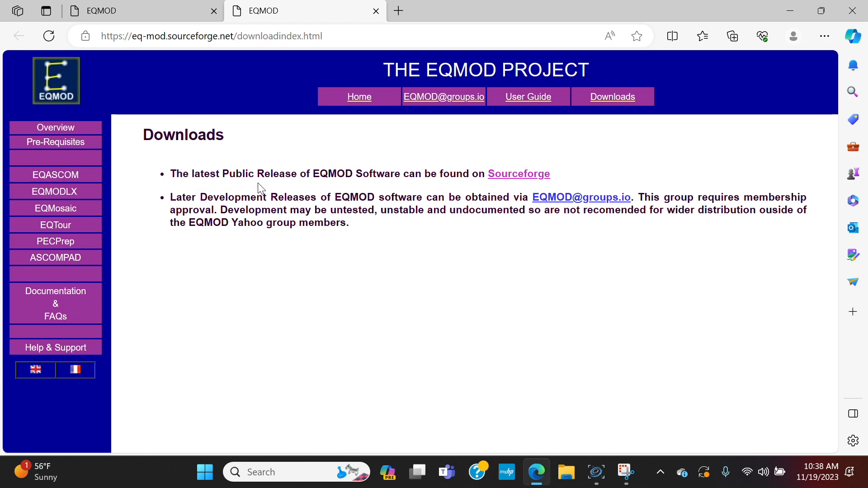
click(510, 175)
scroll(421, 199, down, 3)
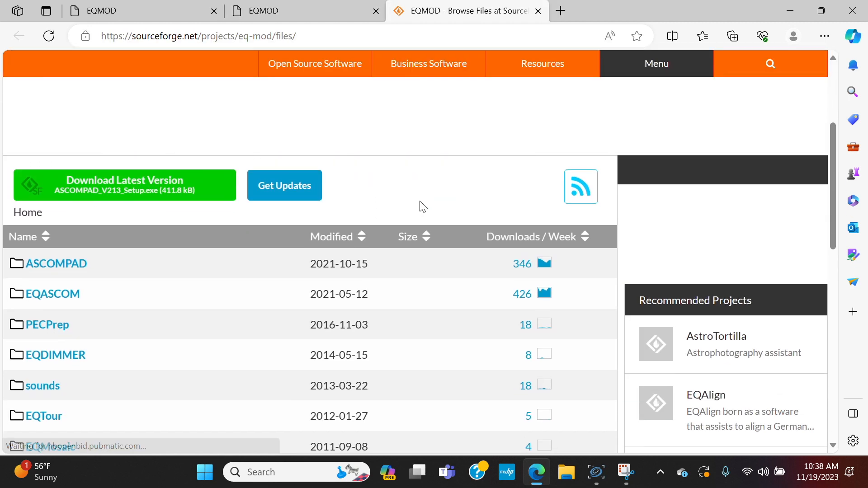
click(67, 302)
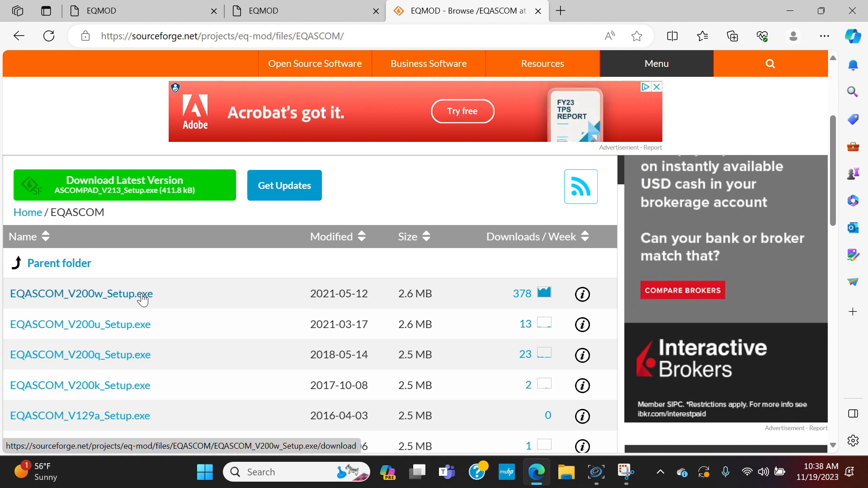
View the browser's list of downloaded files from the EQASCOM folder page and close it again
click(824, 36)
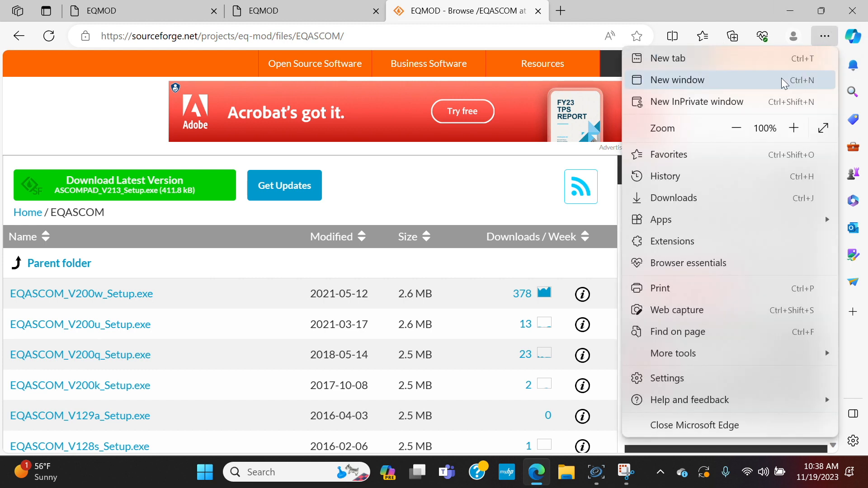
click(687, 197)
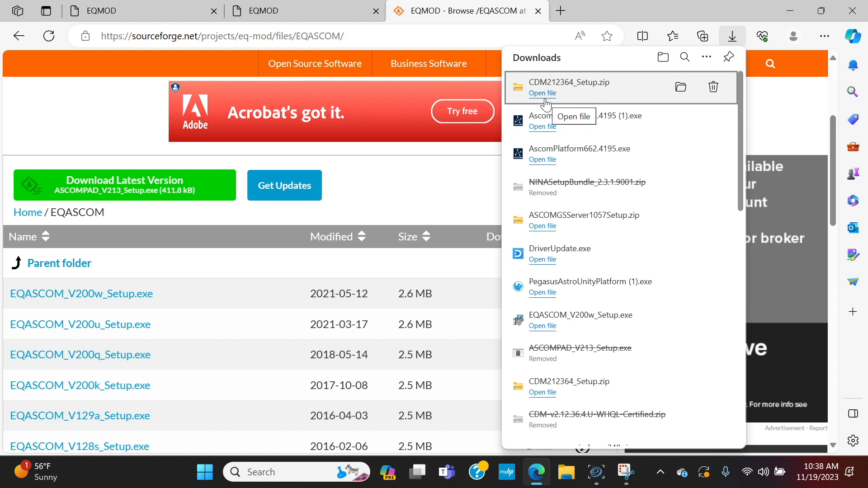
click(435, 171)
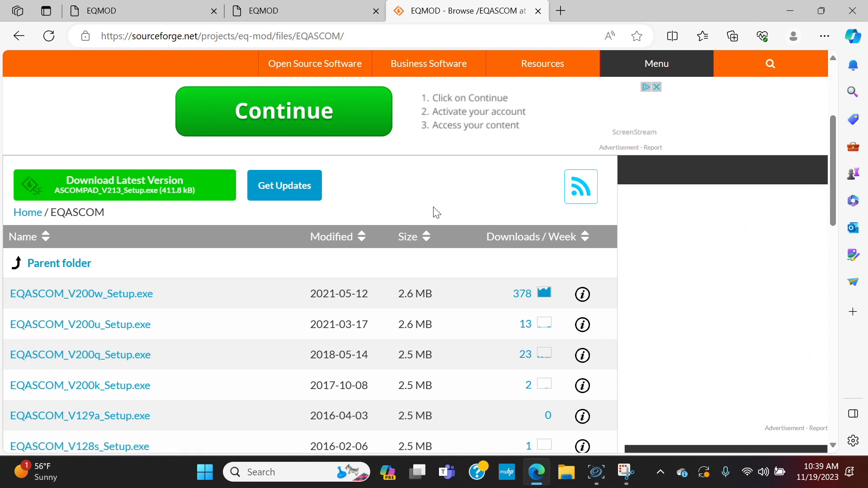
Search google.com for "skywatcher prolific driver" and open Sky-Watcher's Prolific USB-to-Serial Device Driver download entry
click(189, 38)
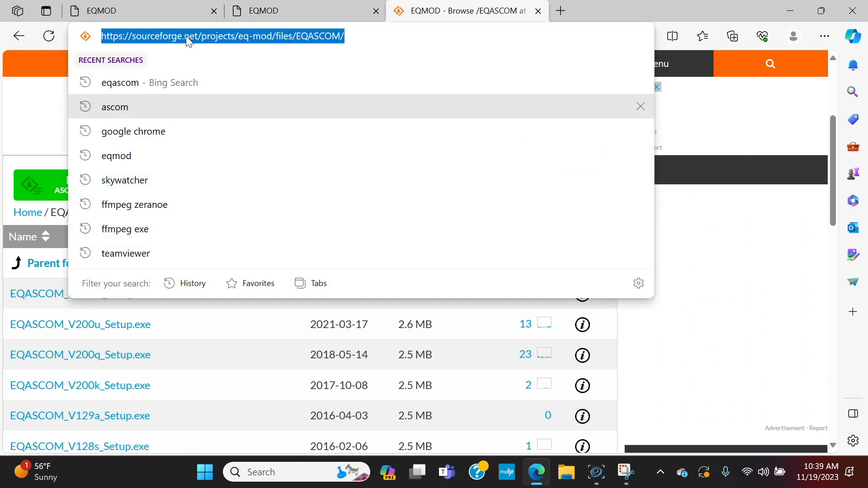
text(google.com)
key(Return)
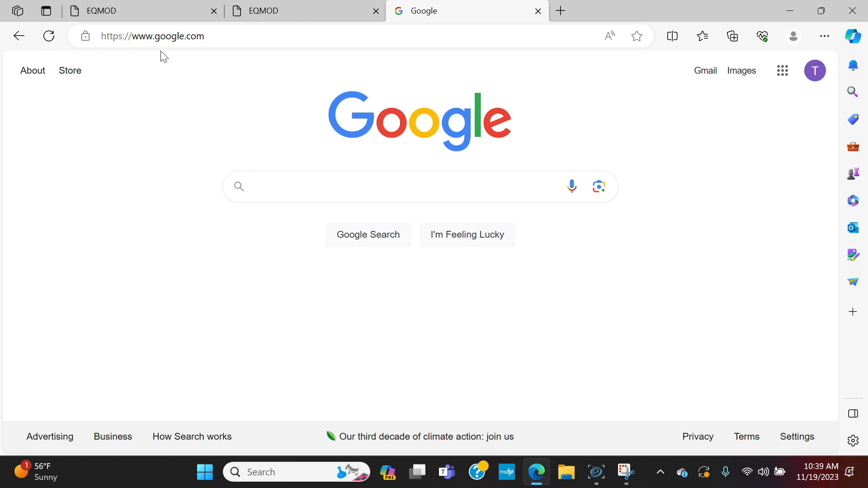
text(sky)
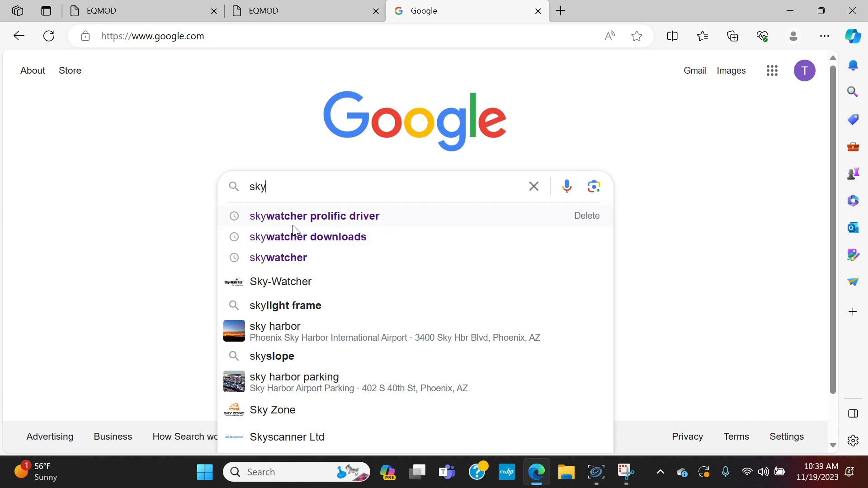
click(356, 221)
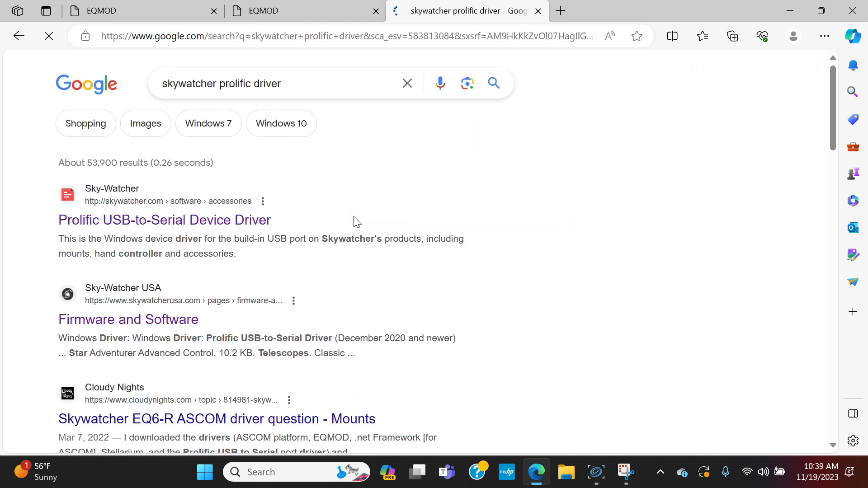
click(163, 219)
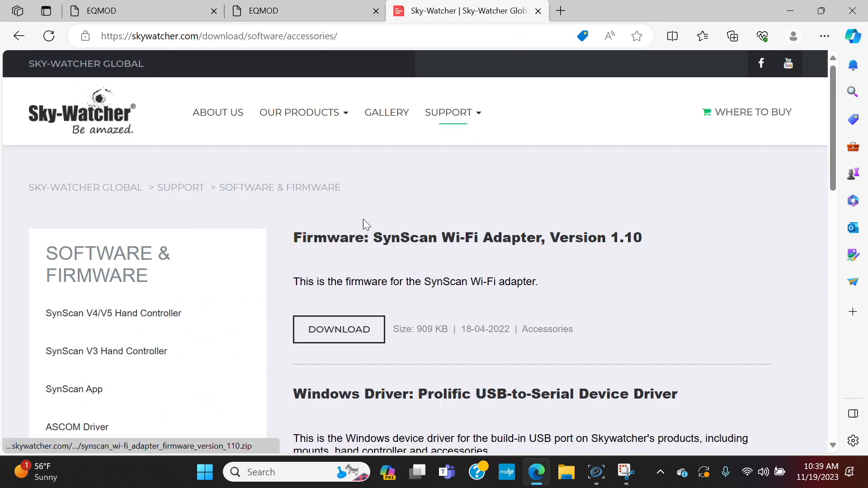
scroll(359, 221, down, 4)
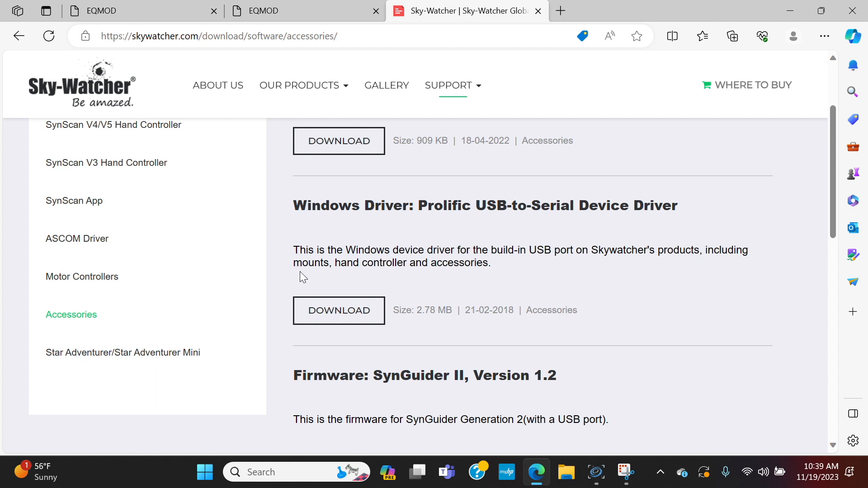
Check the browser's download history while on the Sky-Watcher accessories page
click(823, 36)
click(677, 199)
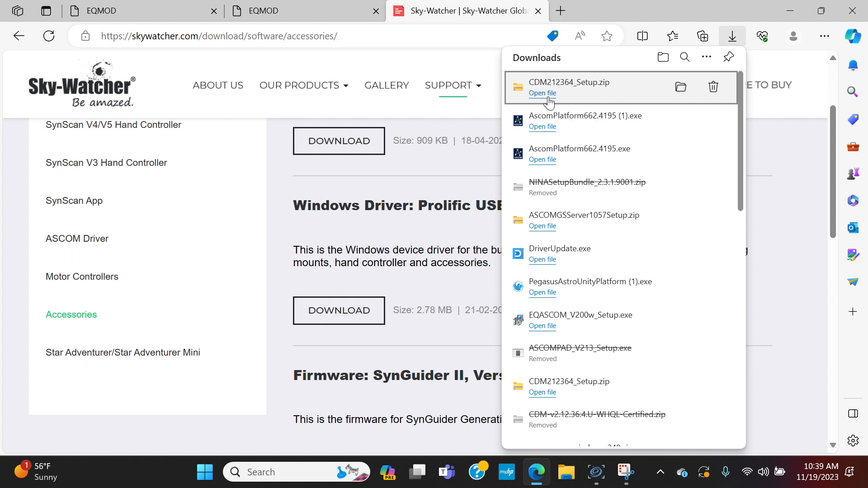
mouse_move(461, 119)
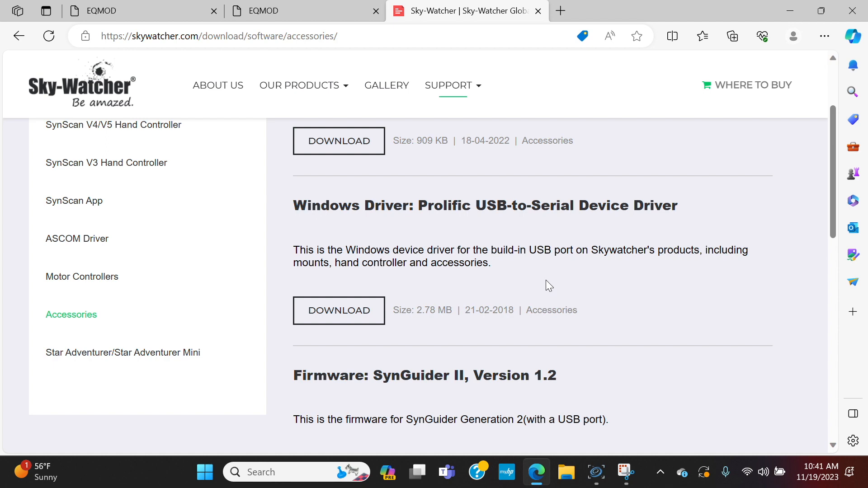
Go to the FTDI drivers page at ftdichip.com/drivers/
click(201, 36)
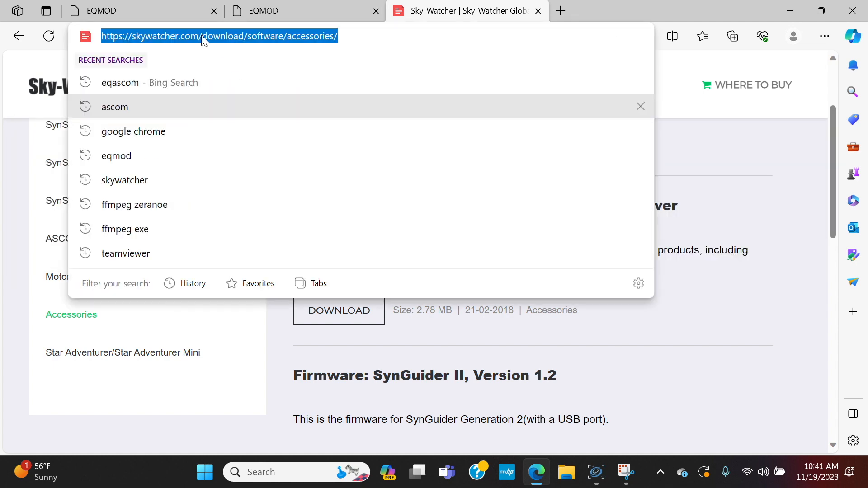
text(ftdi)
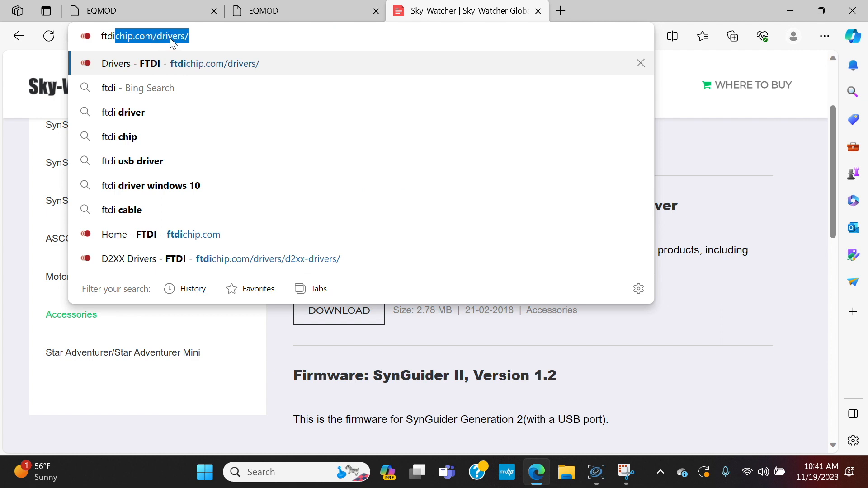
click(171, 38)
click(211, 38)
key(Return)
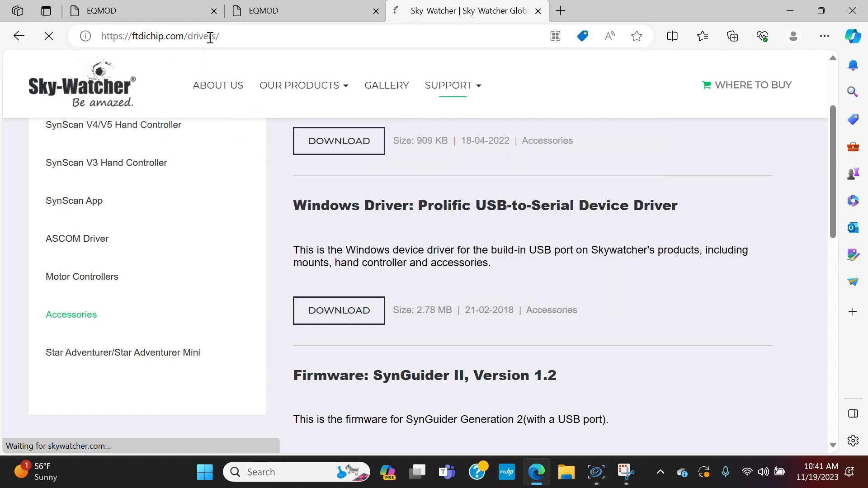
Open the D2XX Drivers page and locate the download link for the Windows 7 to Windows 11 driver installer
scroll(322, 285, down, 8)
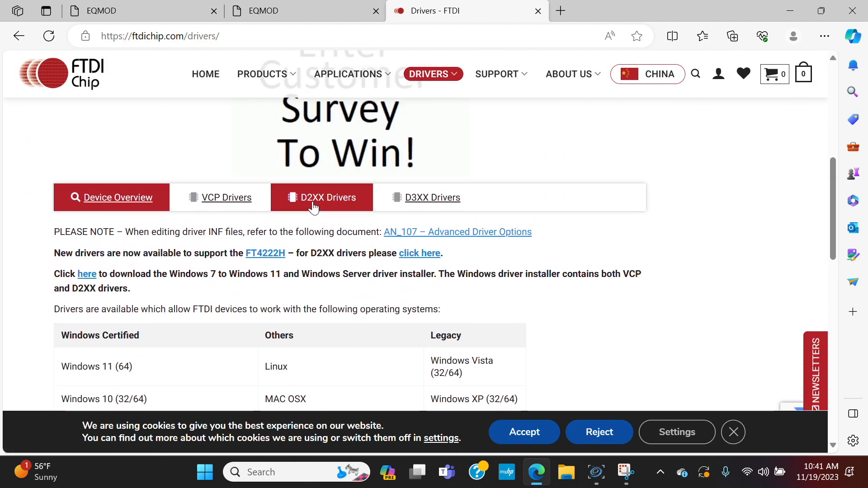
click(314, 205)
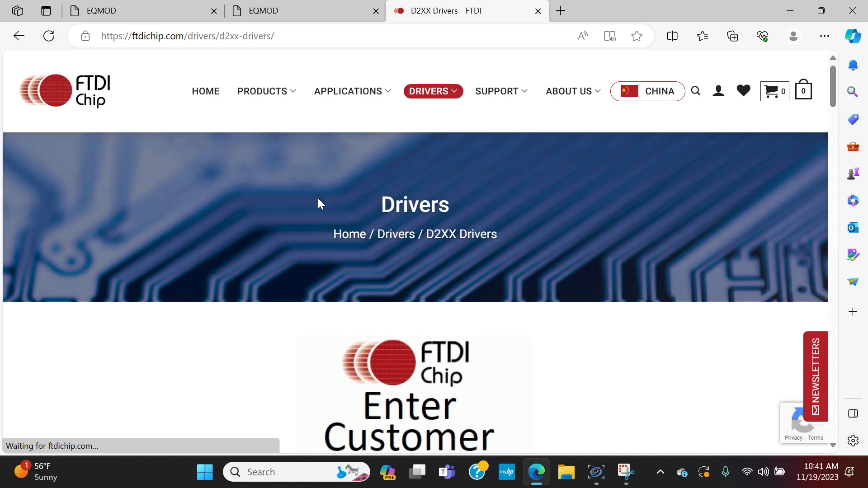
scroll(320, 209, down, 5)
scroll(322, 211, down, 3)
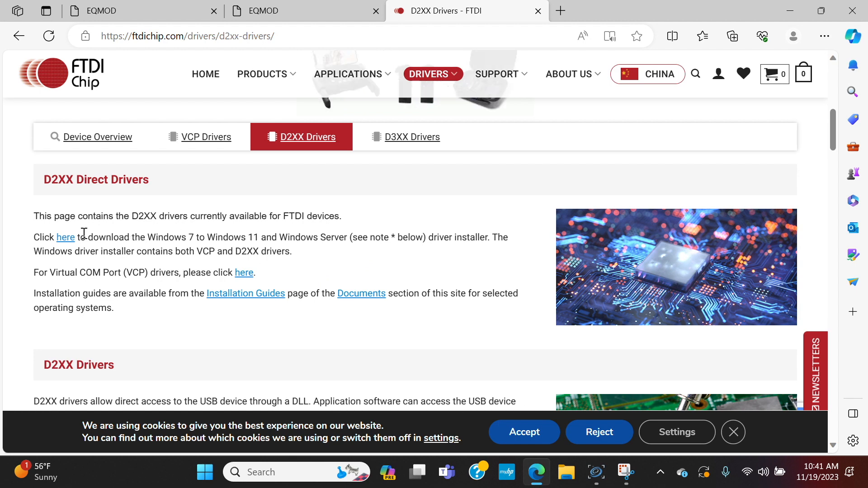
Look up the CDM212364_Setup.zip file in the list of downloads, then close the list
click(824, 36)
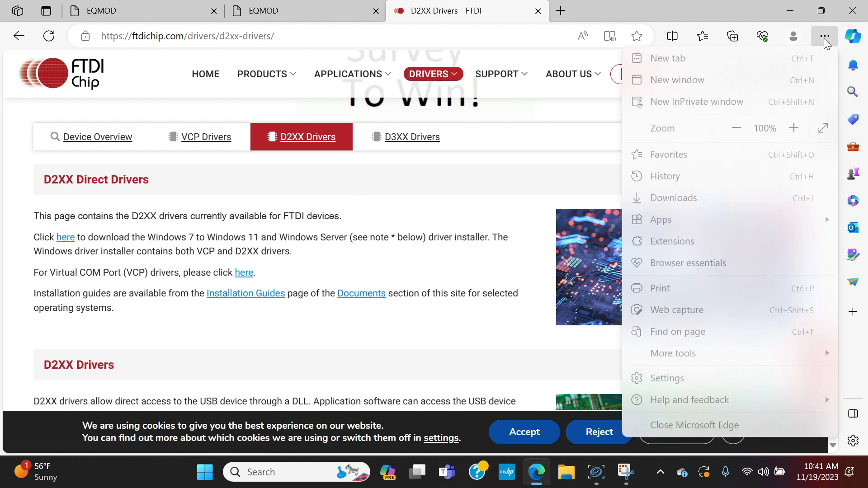
click(673, 198)
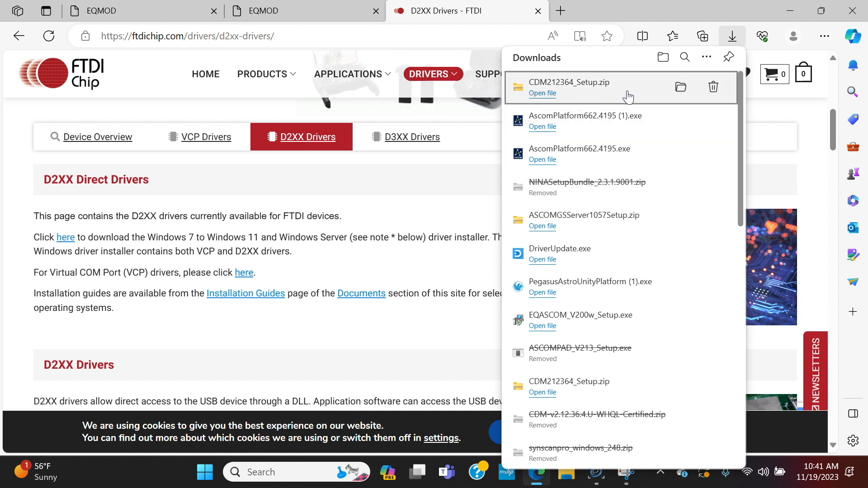
click(406, 216)
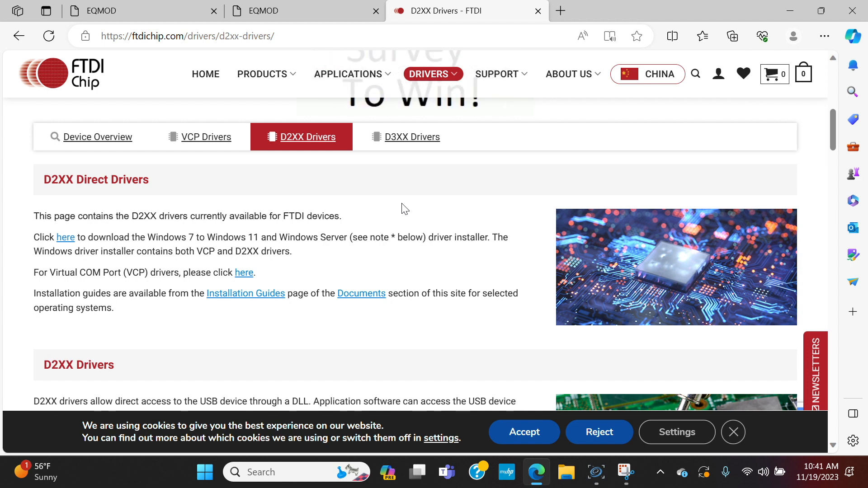
Minimize the browser, open Windows Device Manager and expand the Ports (COM & LPT) category
click(781, 9)
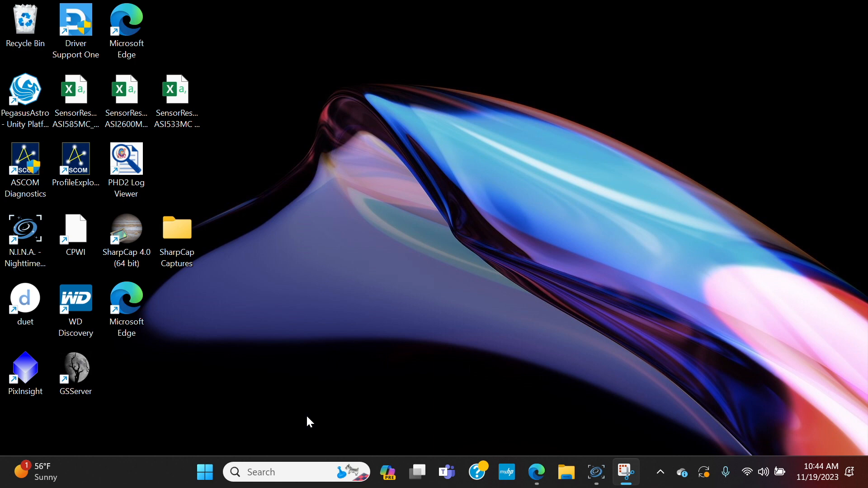
click(274, 471)
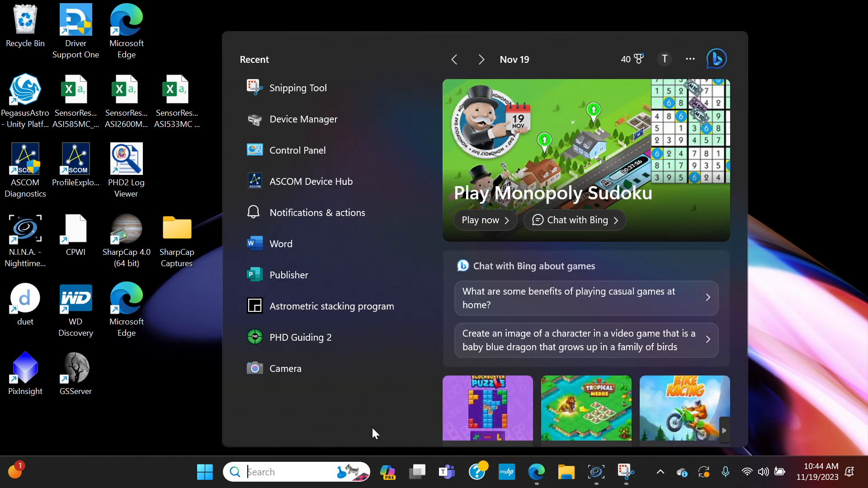
text(devi)
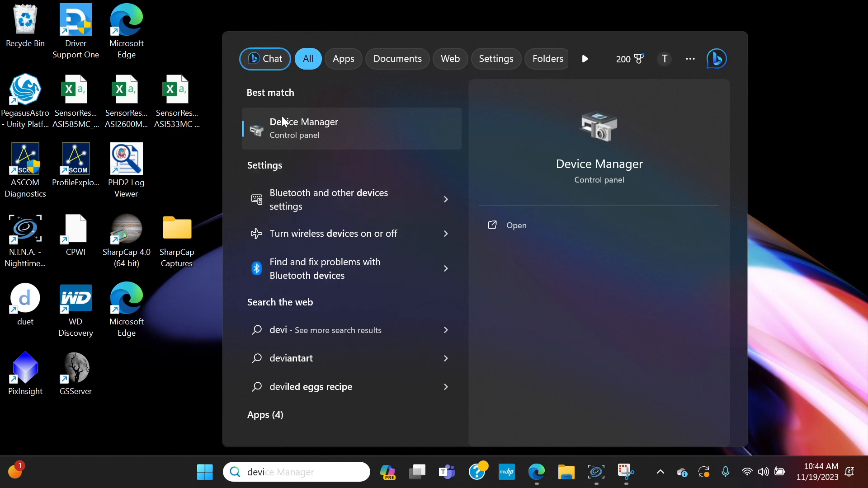
click(297, 131)
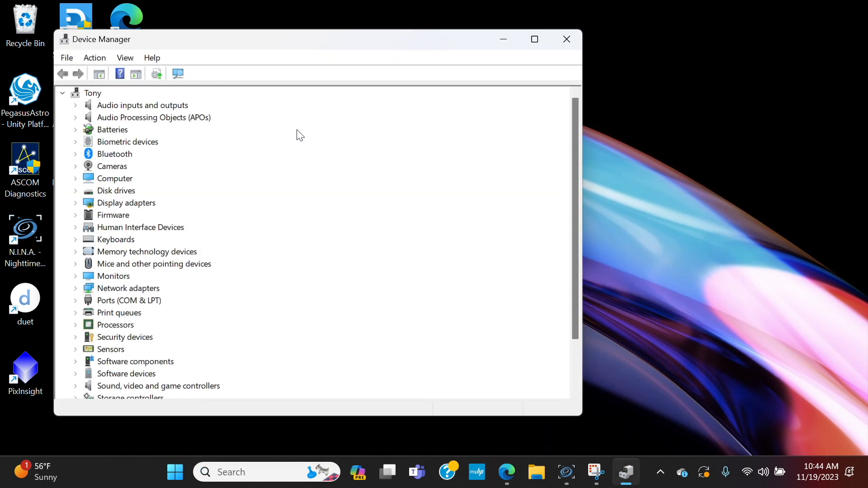
click(75, 301)
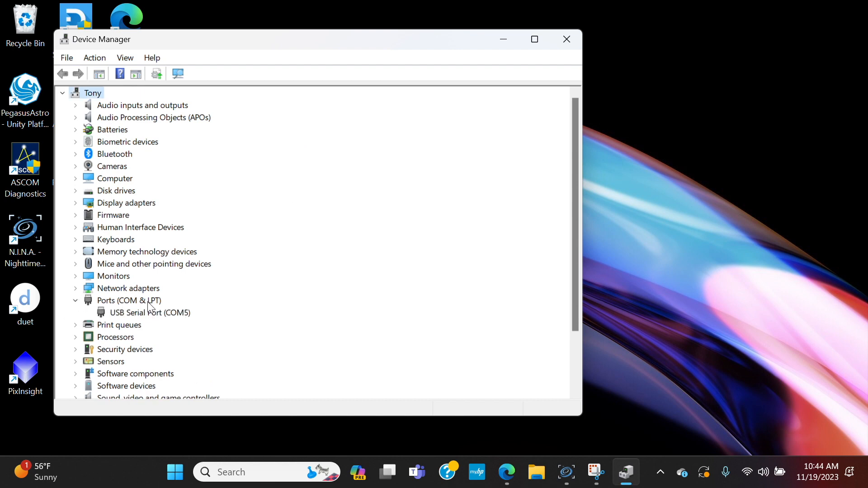
Examine the USB Serial Port (COM5) port settings and its available bits-per-second rates, then cancel and close Device Manager
double_click(117, 313)
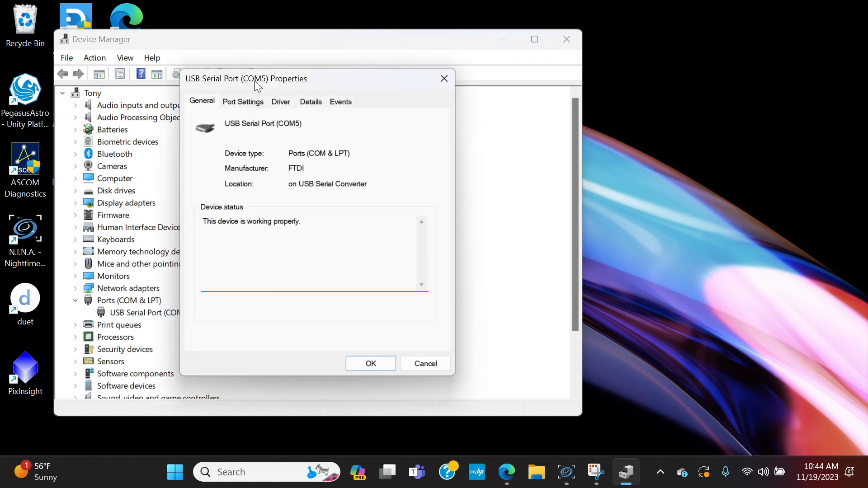
drag(254, 81, 340, 78)
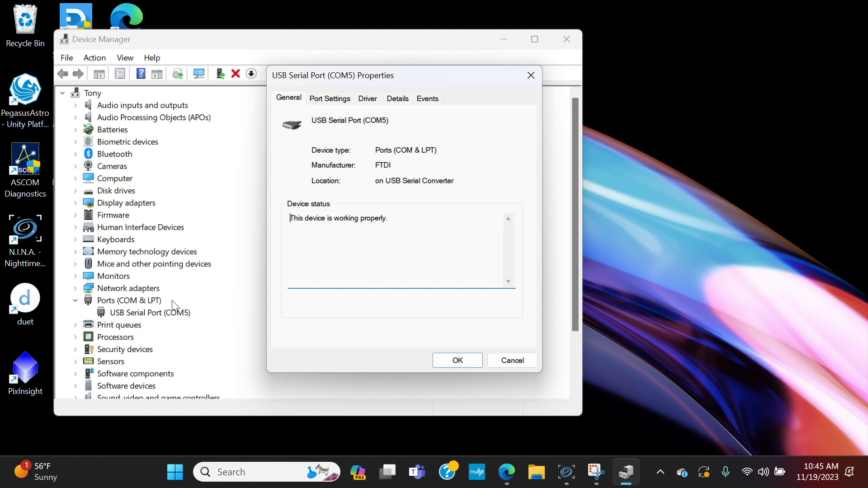
click(332, 100)
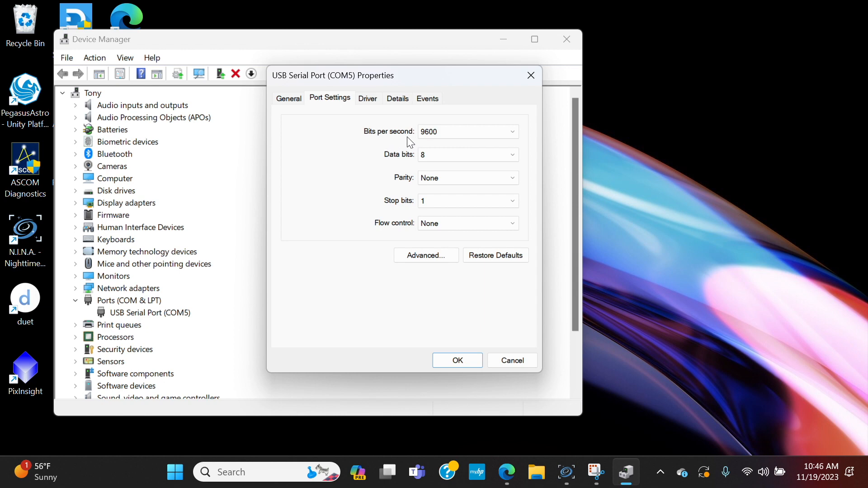
click(442, 134)
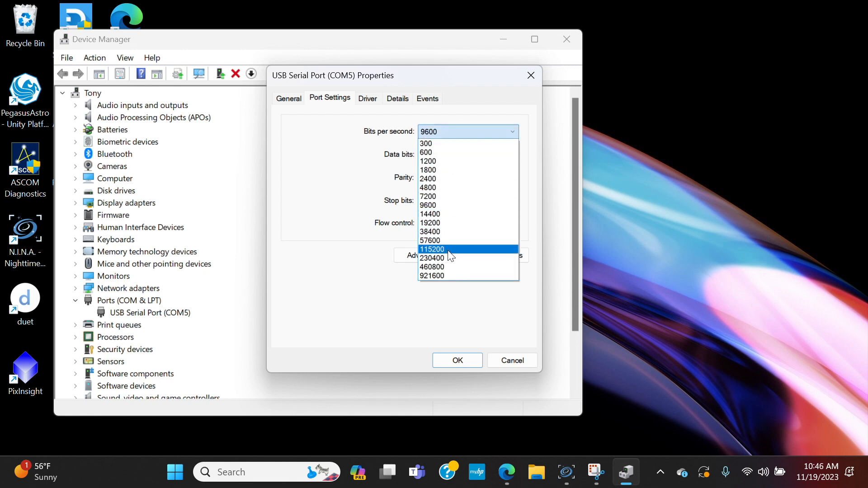
click(375, 192)
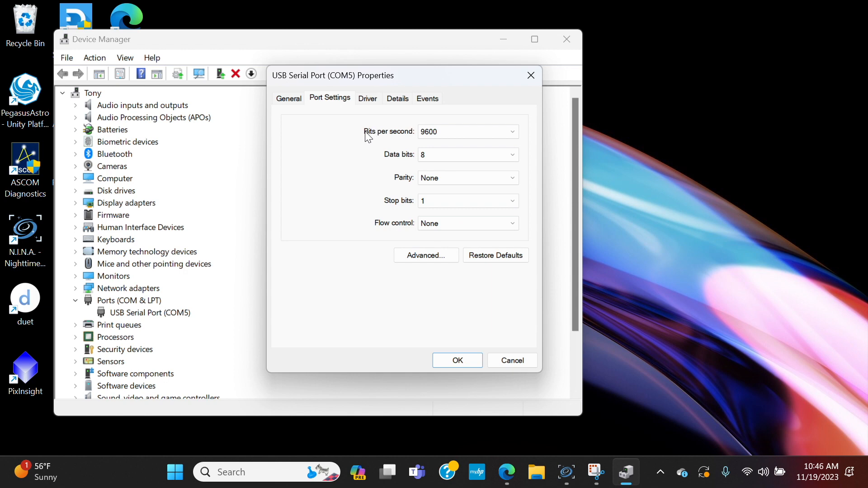
click(512, 360)
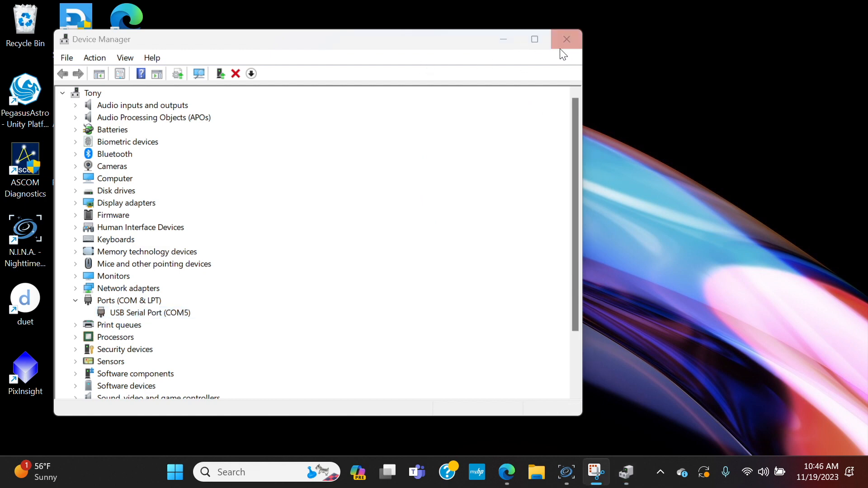
drag(281, 39, 319, 155)
click(605, 151)
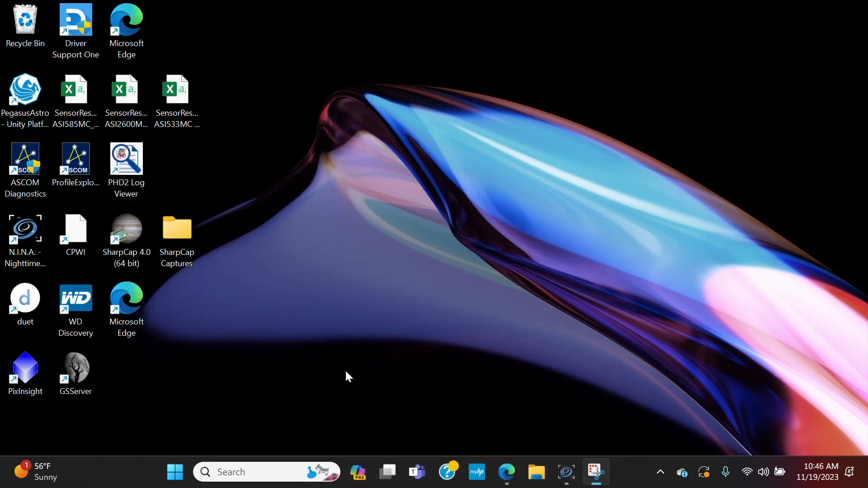
Search Windows for "ascom" and launch ASCOM Device Hub
click(284, 471)
text(as)
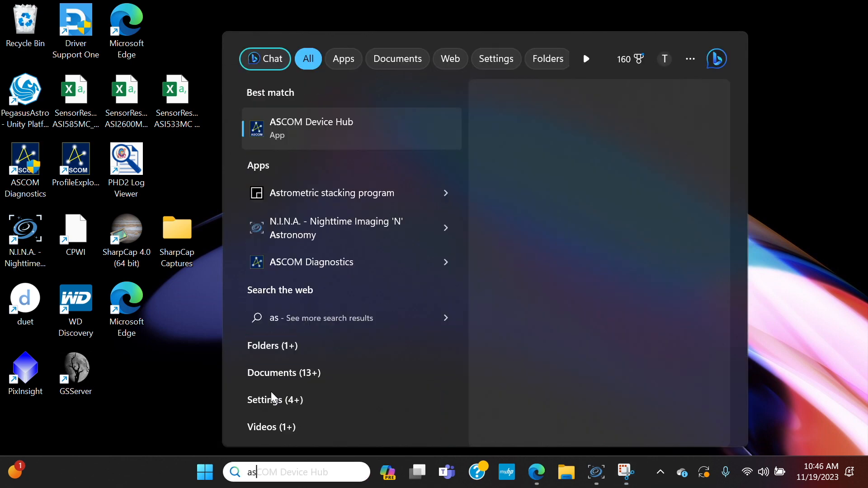
text(com)
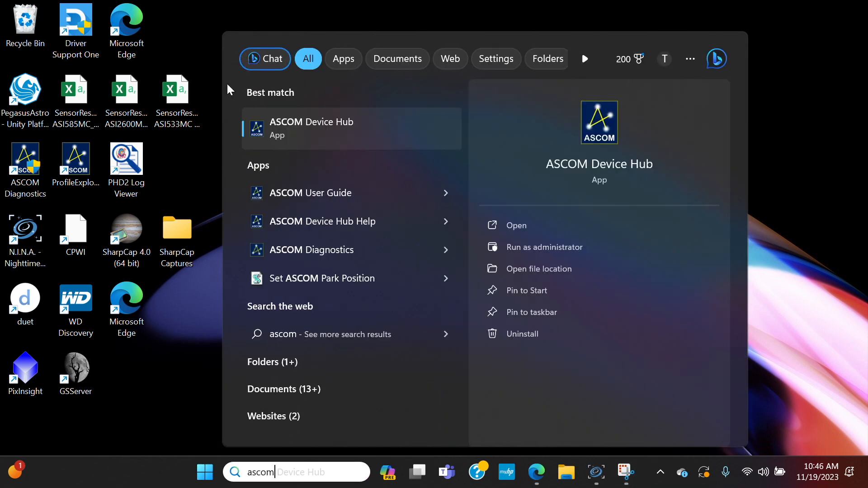
click(318, 125)
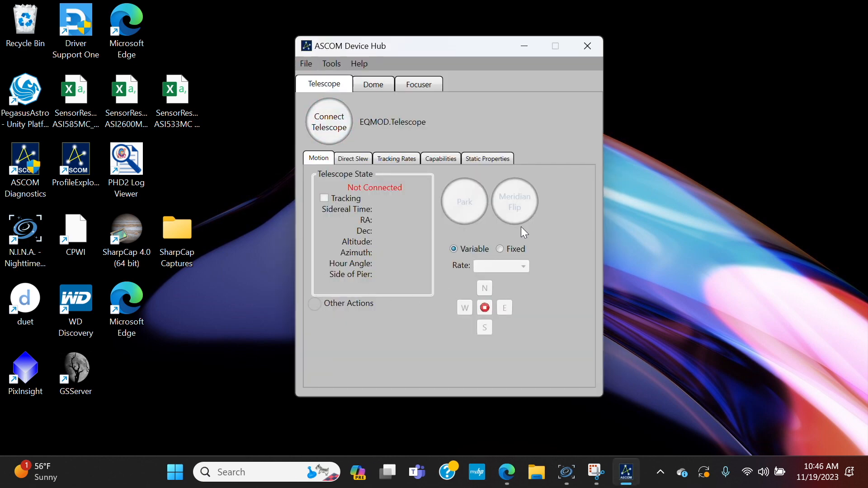
Open the Device Hub's telescope setup and choose EQMOD ASCOM HEQ5/6 as the telescope driver
click(322, 65)
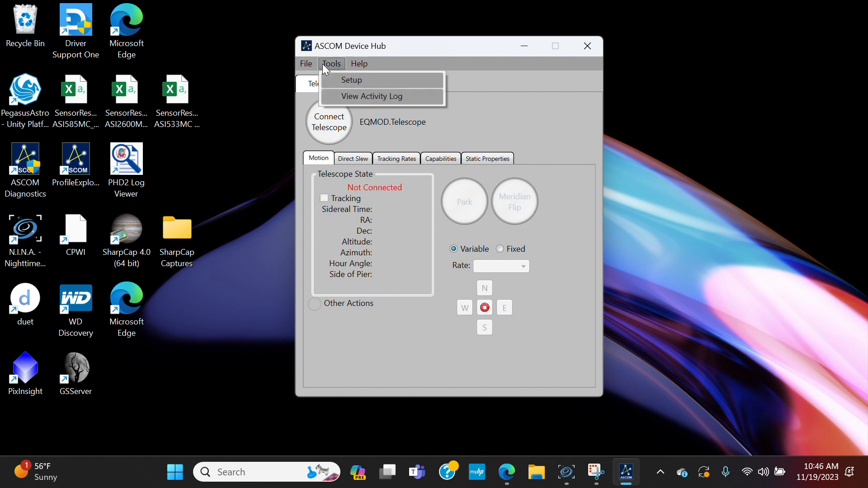
click(344, 80)
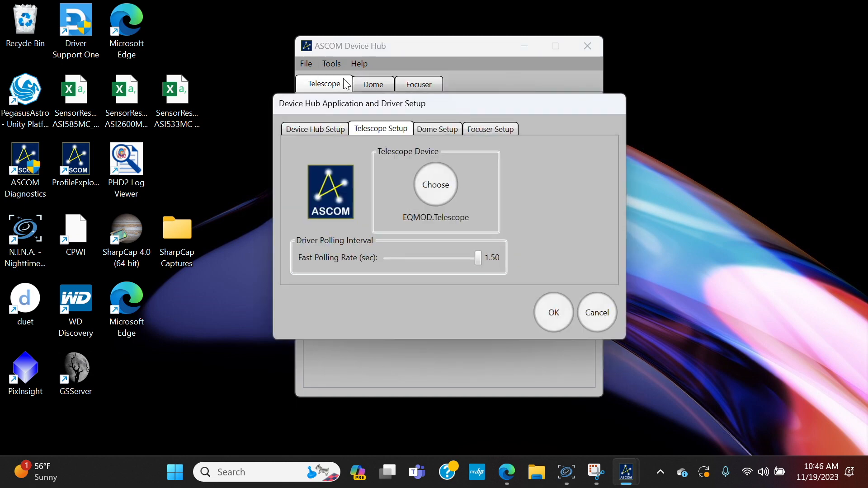
click(436, 185)
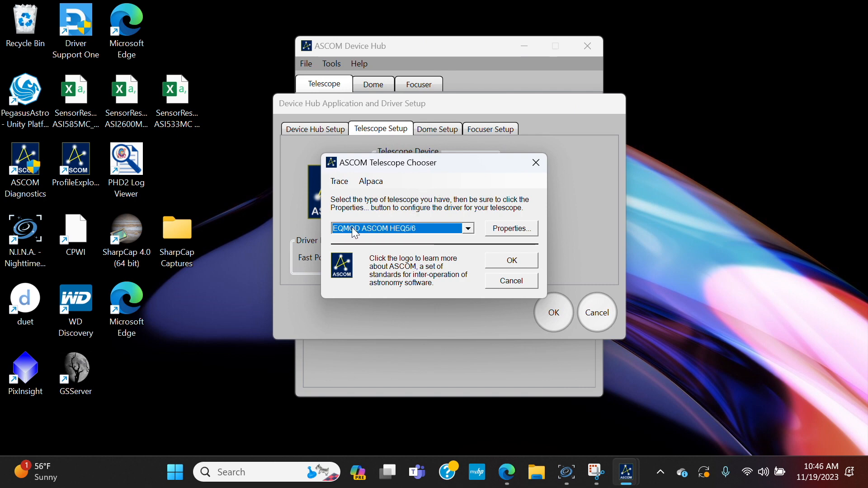
click(430, 234)
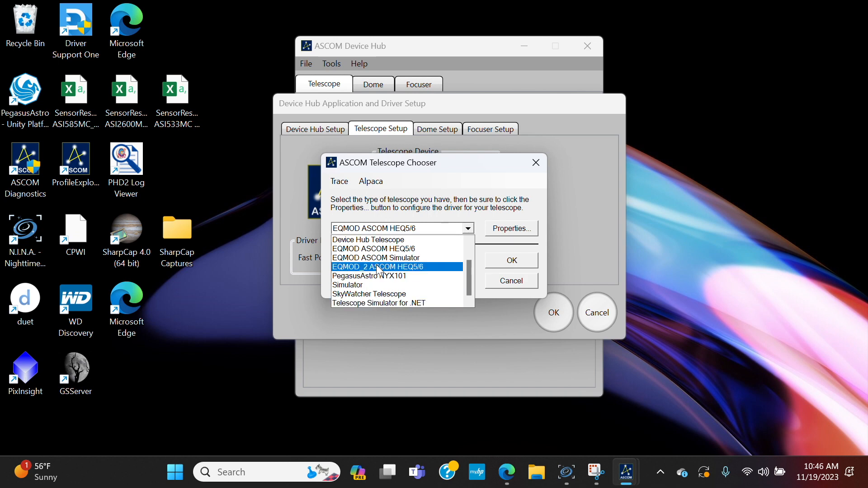
click(404, 250)
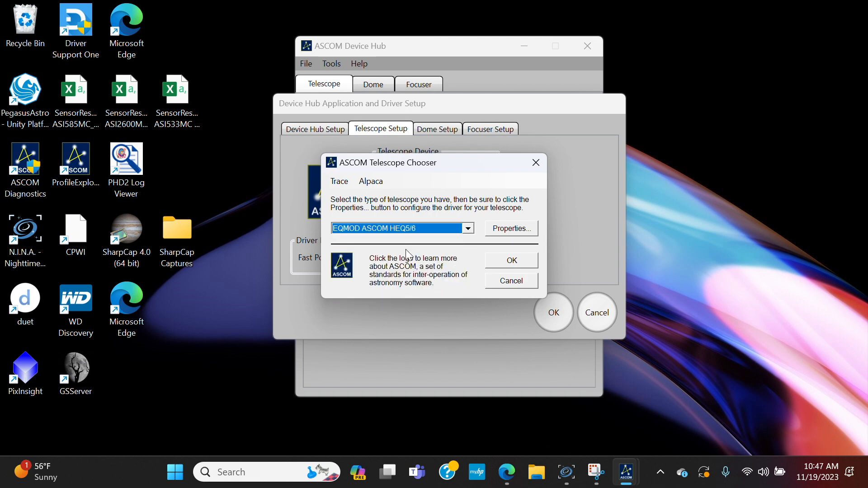
Open the EQMOD driver's properties and set the coordinate epoch to J2000
click(501, 232)
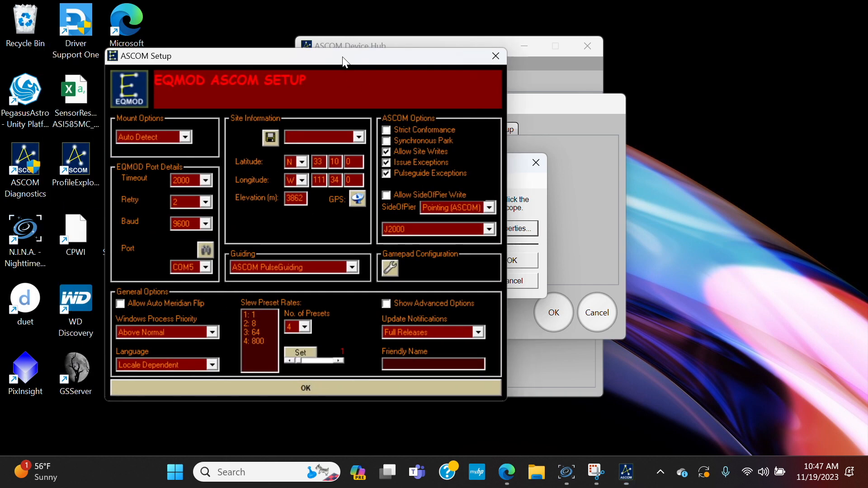
drag(344, 61, 491, 74)
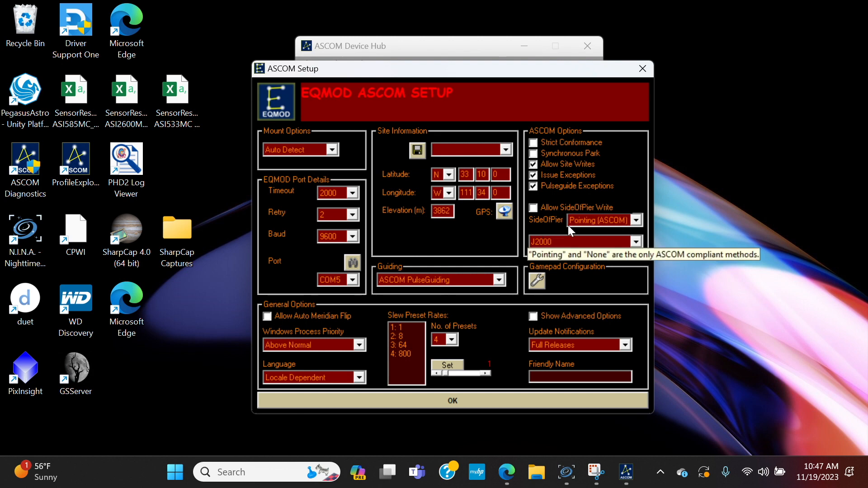
click(570, 242)
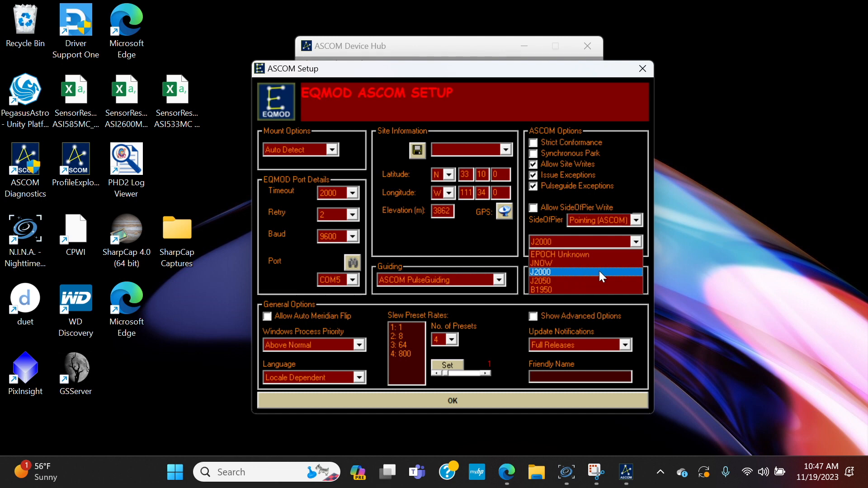
click(554, 272)
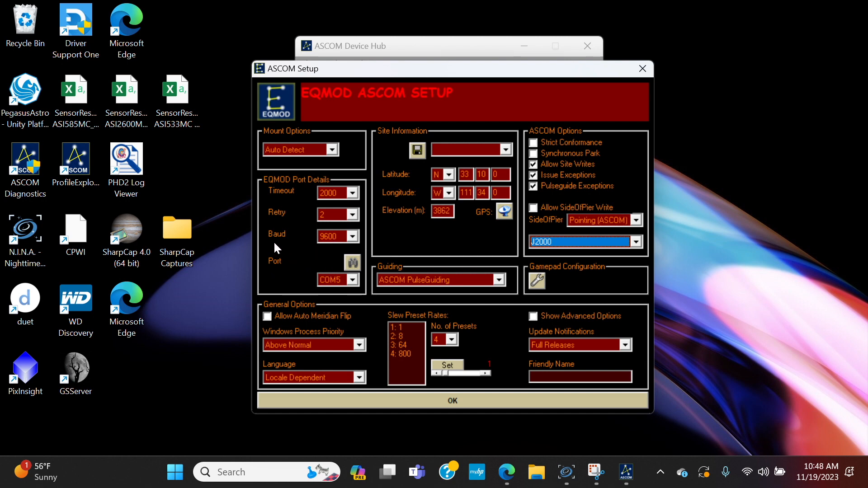
Review the EQMOD baud rate choices, keeping 9600, and set the port to COM5
click(352, 237)
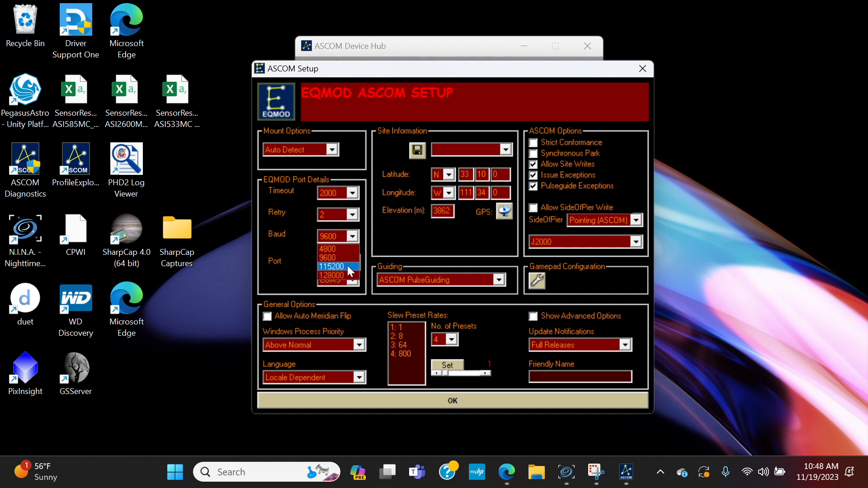
click(294, 257)
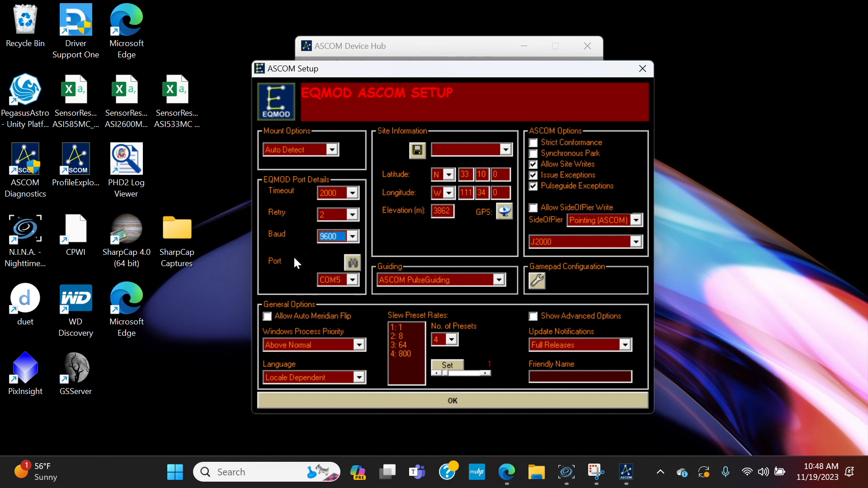
click(353, 280)
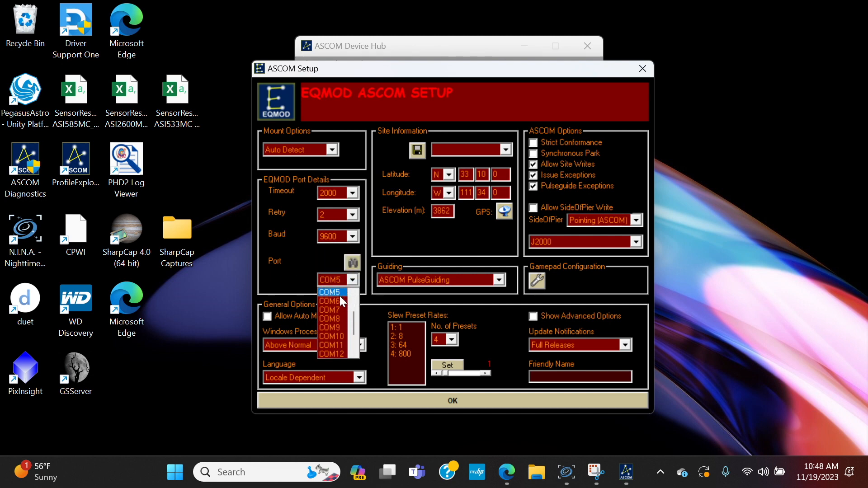
click(337, 292)
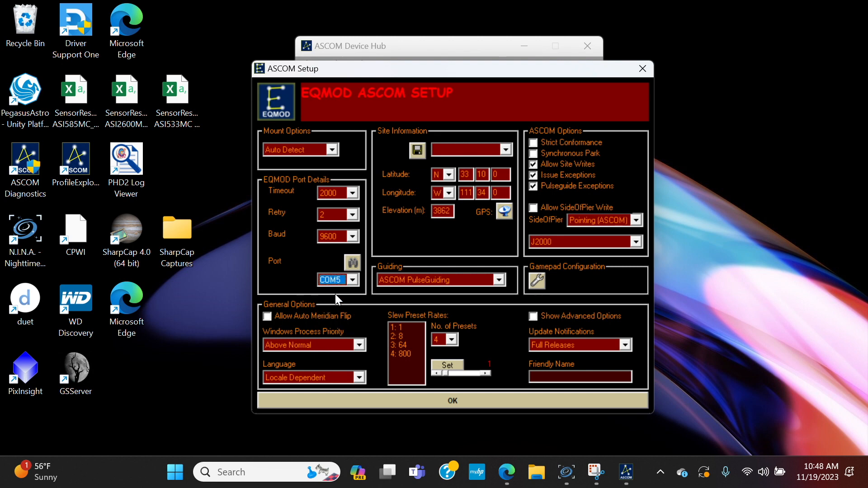
click(341, 281)
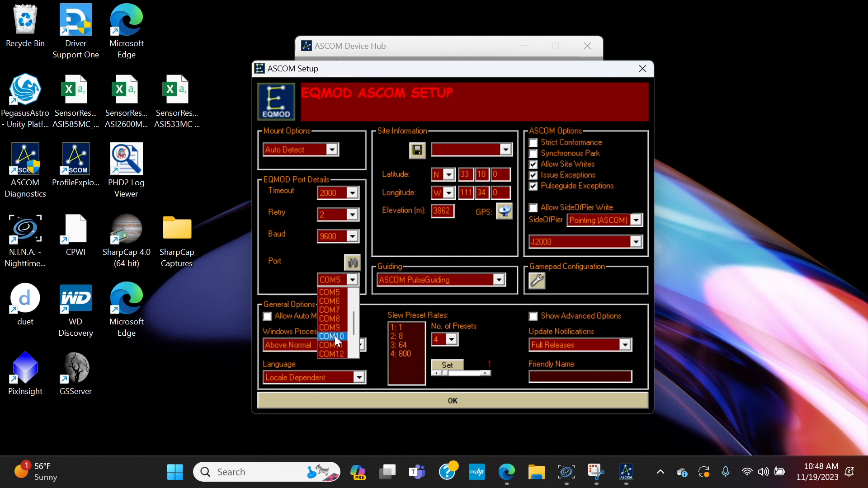
click(294, 270)
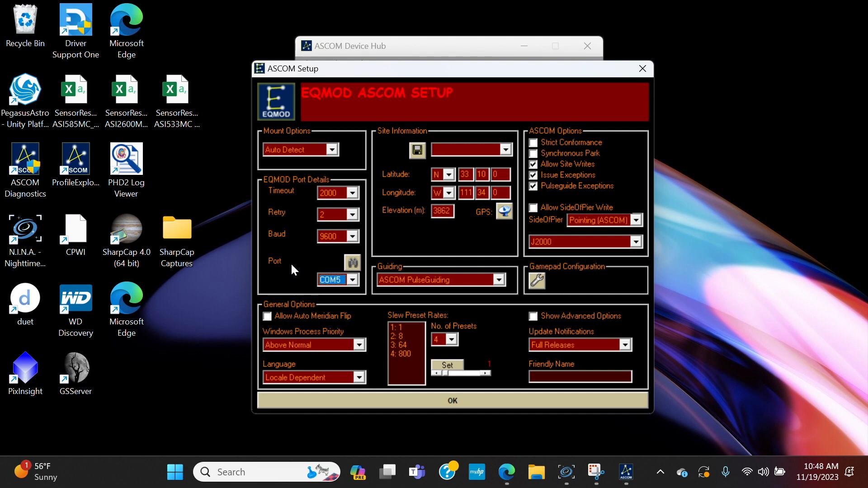
Accept the EQMOD, telescope chooser and Device Hub setups, then connect the telescope
click(476, 397)
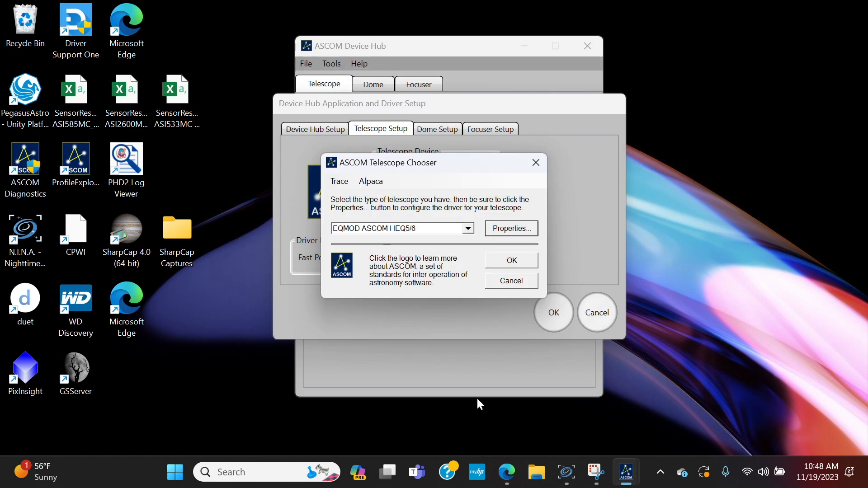
click(501, 262)
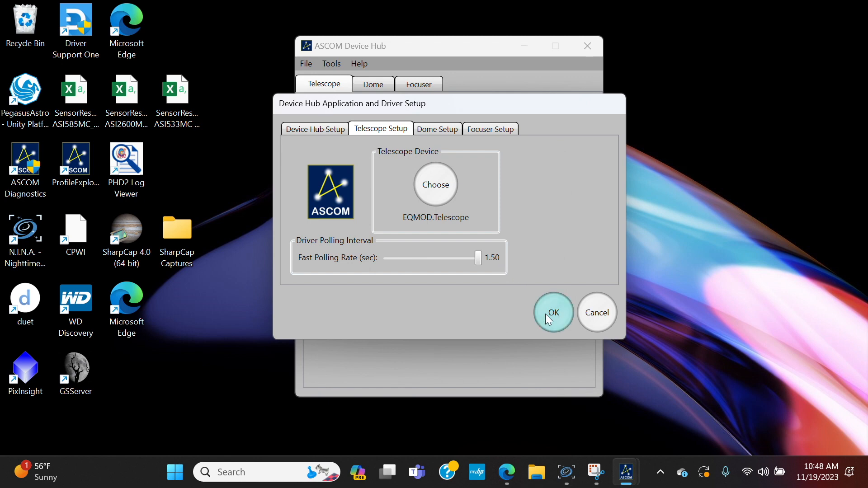
click(546, 315)
click(327, 119)
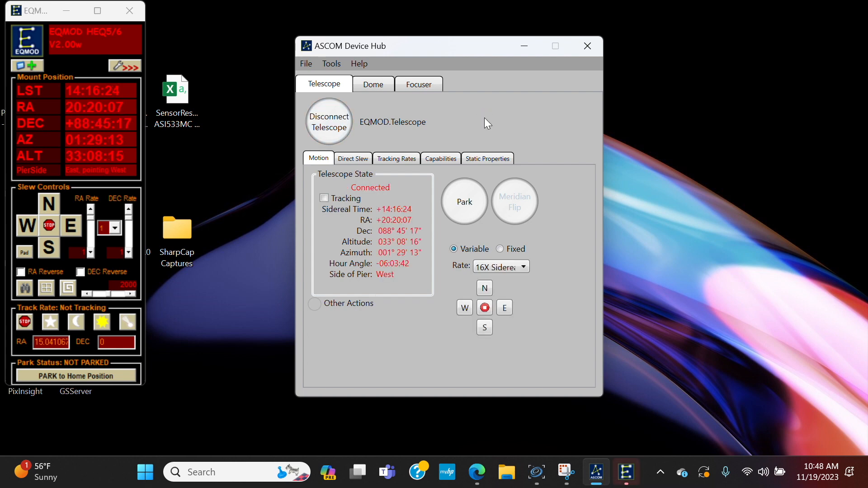
Expand the EQMOD window to view its site and mount settings, then collapse it and place it beside the Device Hub
drag(70, 21, 219, 44)
click(271, 90)
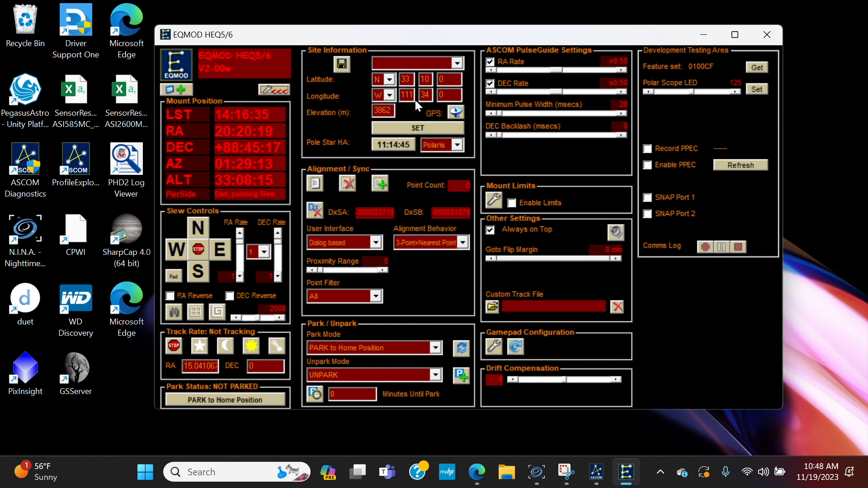
click(271, 90)
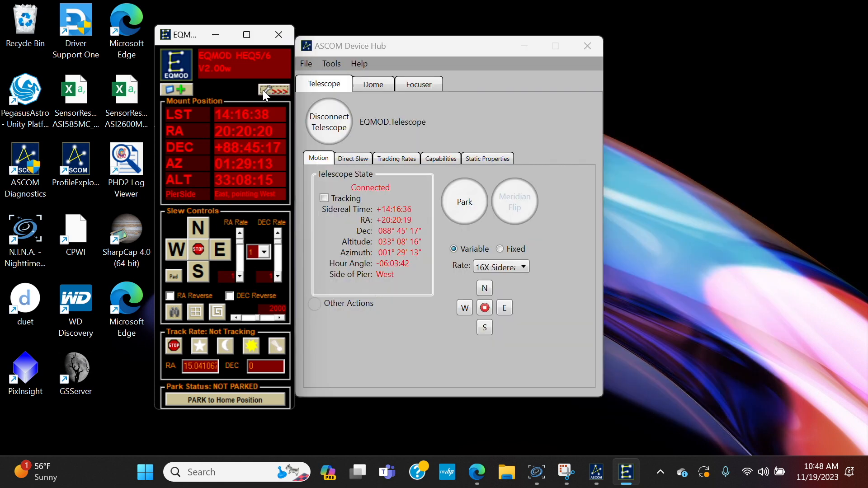
drag(186, 43, 143, 40)
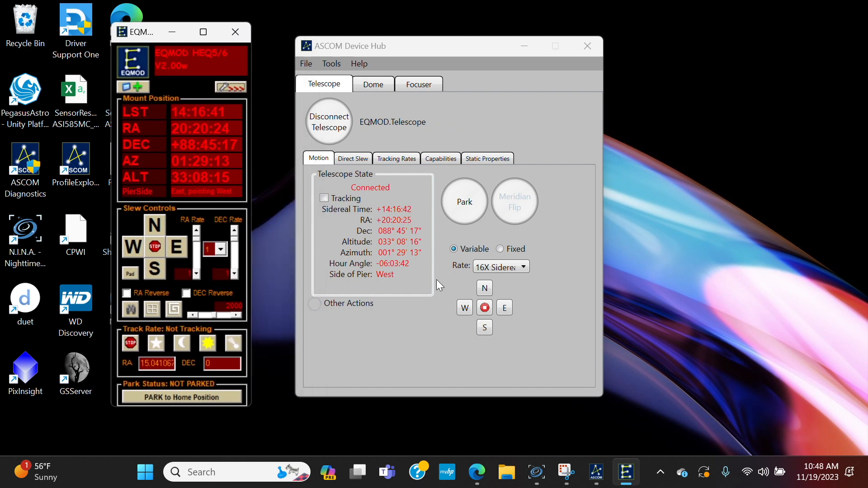
Test the mount's slew controls east, west, north and south at slew rate preset 1
click(177, 246)
click(132, 249)
click(152, 228)
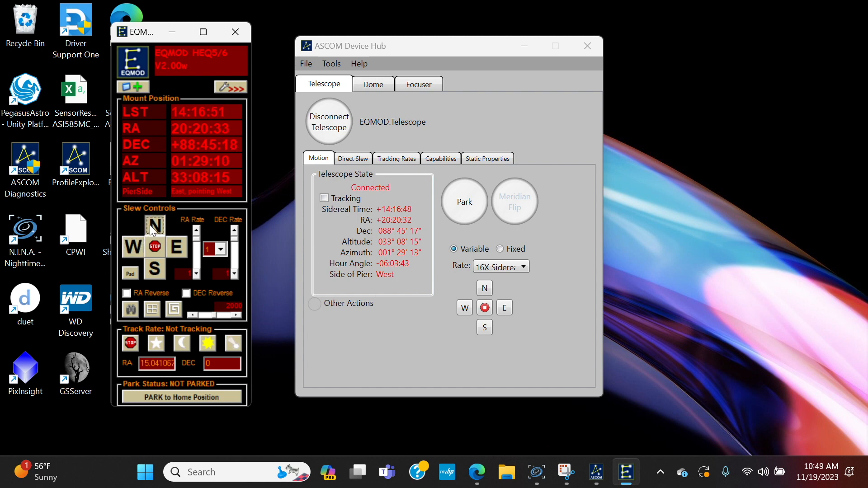
click(156, 272)
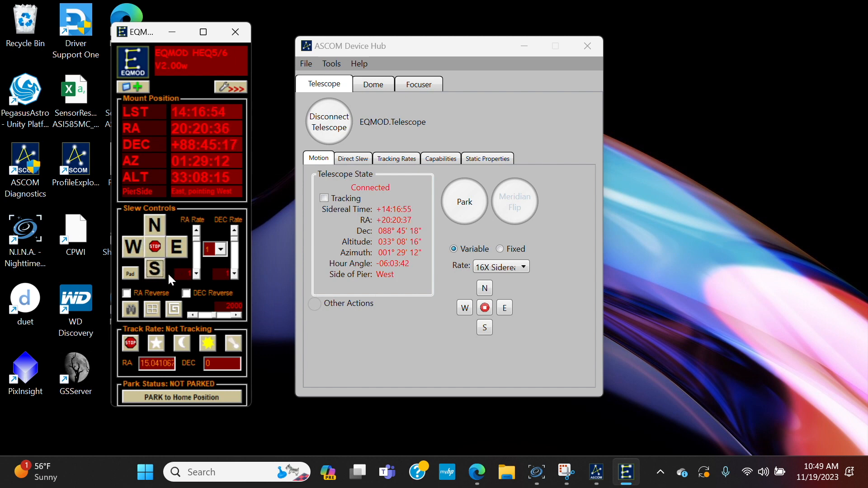
Set the EQMOD slew rate preset to 4 and slew the mount east
click(220, 249)
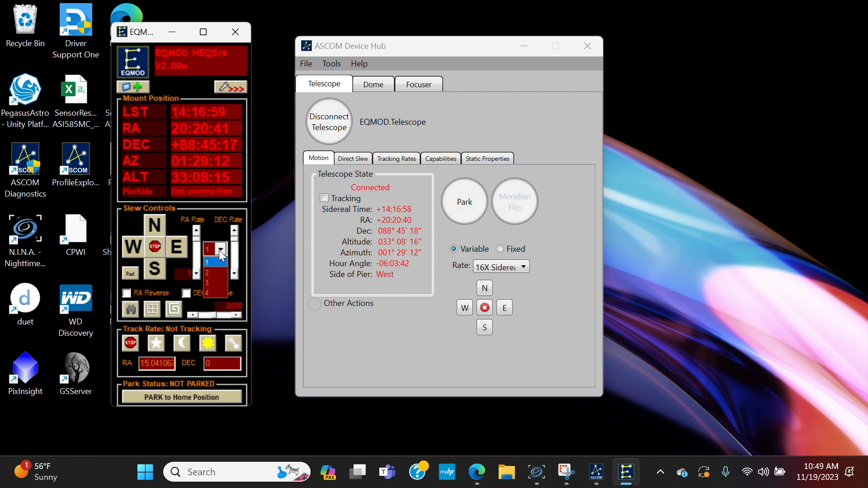
click(213, 292)
click(178, 249)
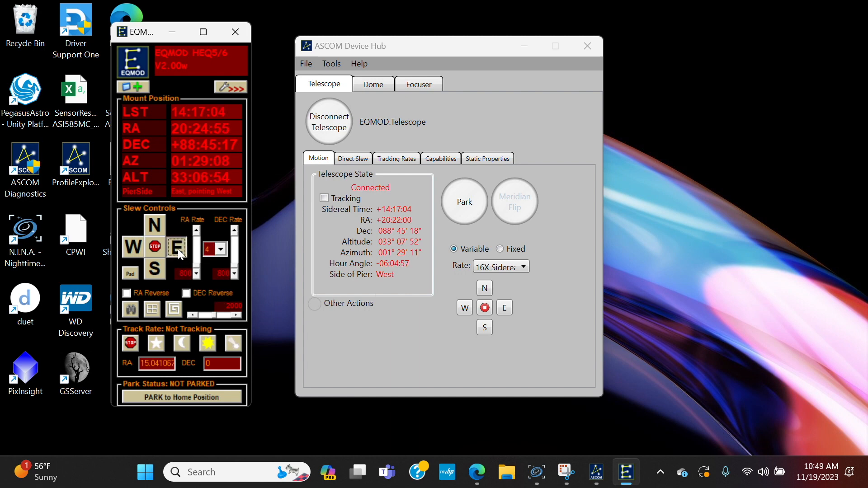
Slew the mount south in EQMOD, then test parking it to the home position and unparking it
click(156, 271)
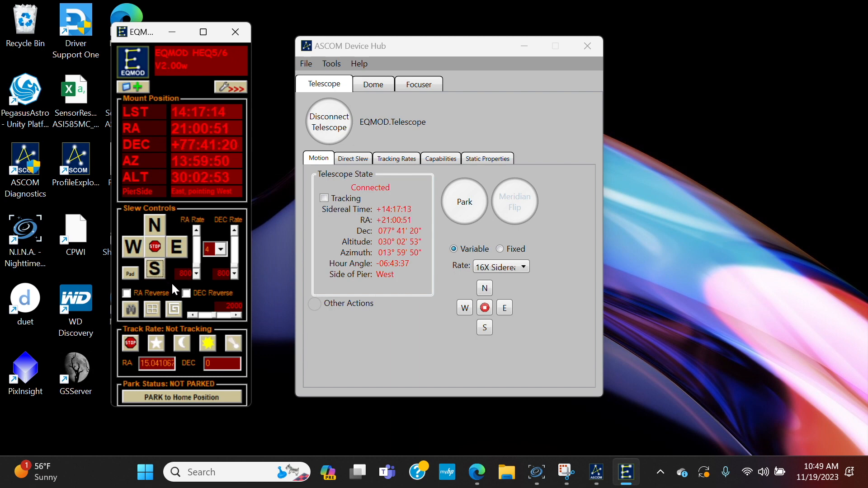
click(178, 397)
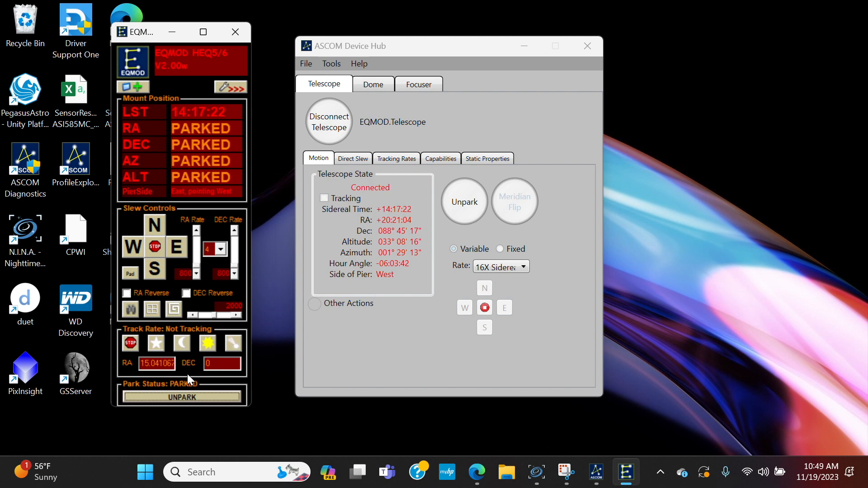
click(181, 395)
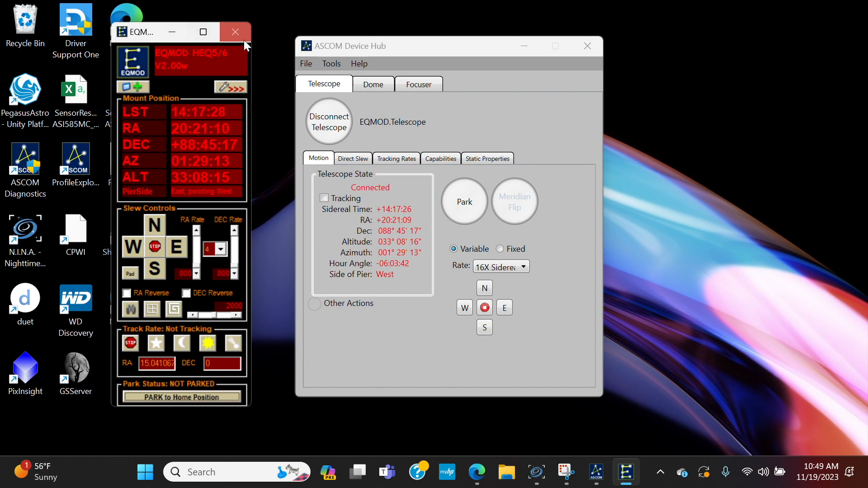
Disconnect the EQMOD telescope from the Device Hub and close the Device Hub
click(335, 130)
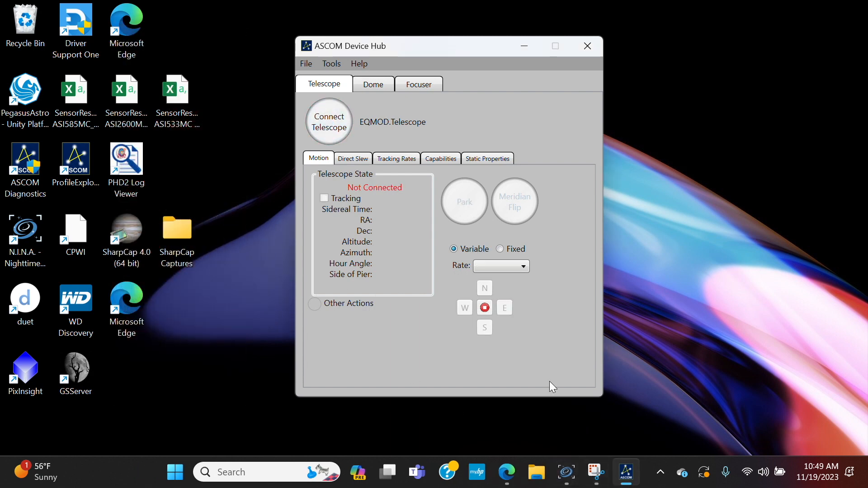
click(582, 52)
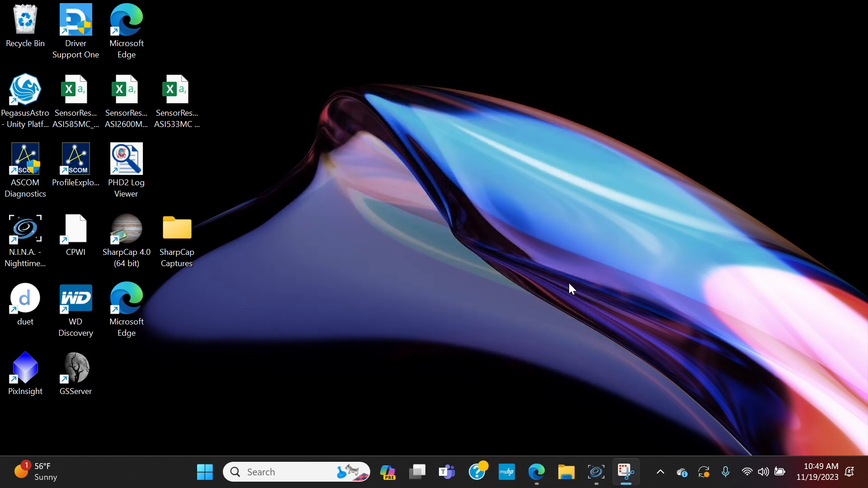
Switch to N.I.N.A. and choose EQMOD ASCOM HEQ5/6 as the telescope in the equipment settings
click(596, 473)
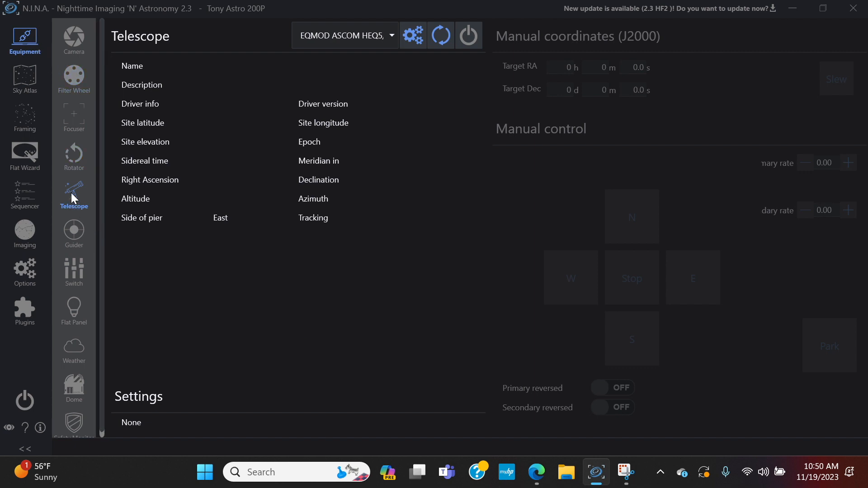
click(309, 47)
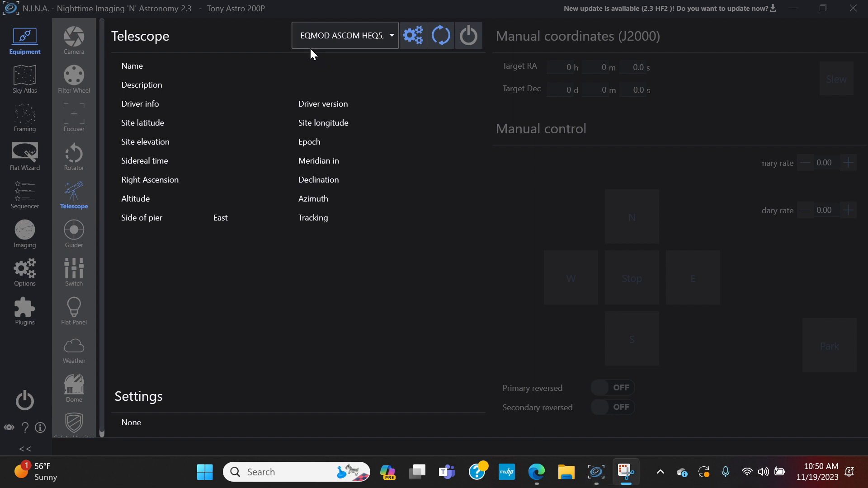
click(310, 47)
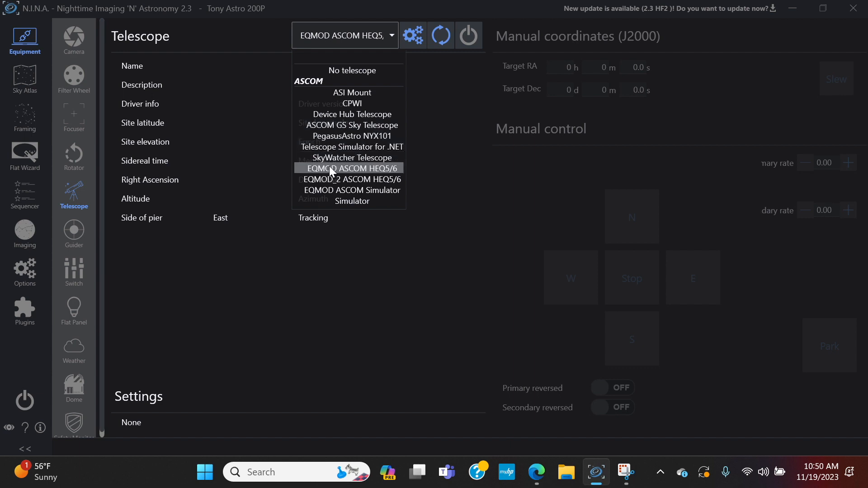
click(388, 168)
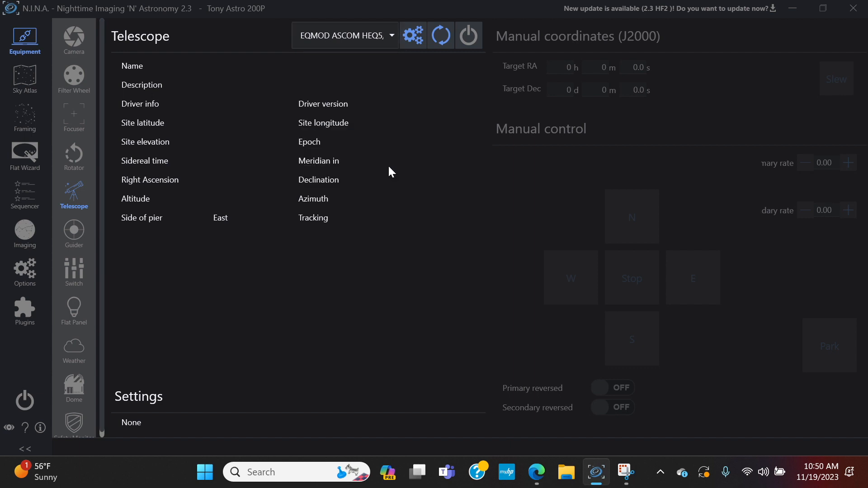
Review and accept the EQMOD ASCOM setup, then connect the telescope and dismiss the notification
click(408, 47)
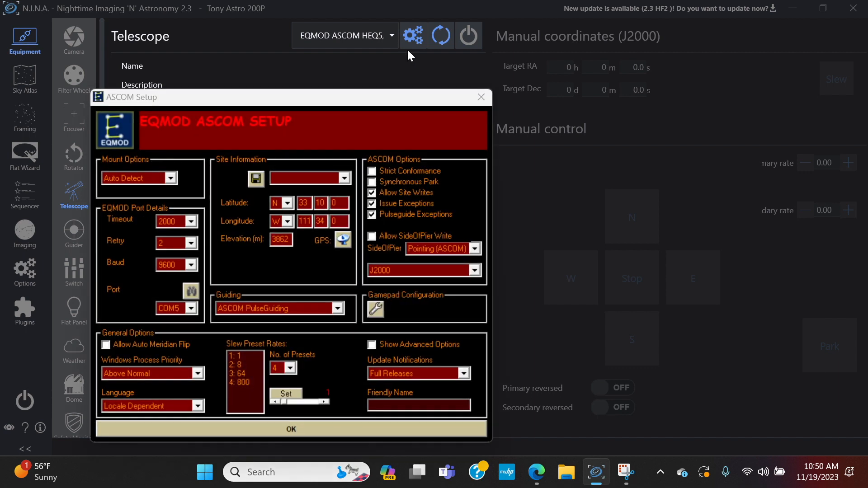
drag(337, 103, 461, 84)
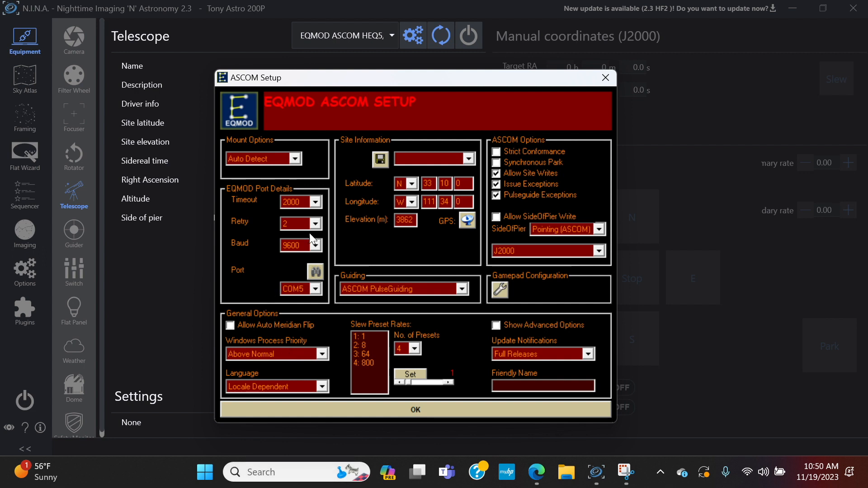
click(421, 408)
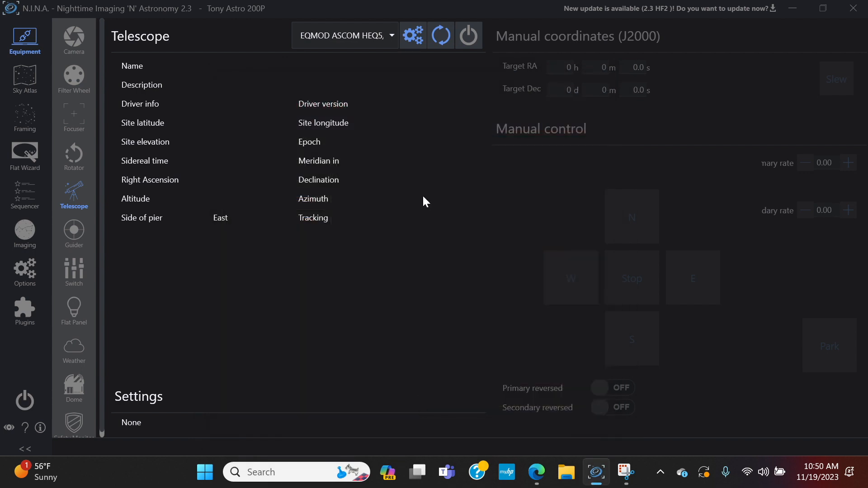
click(469, 45)
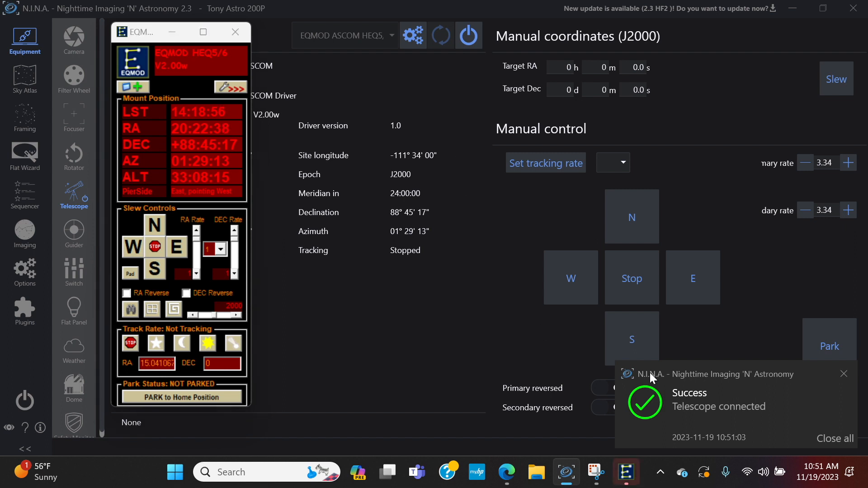
click(843, 373)
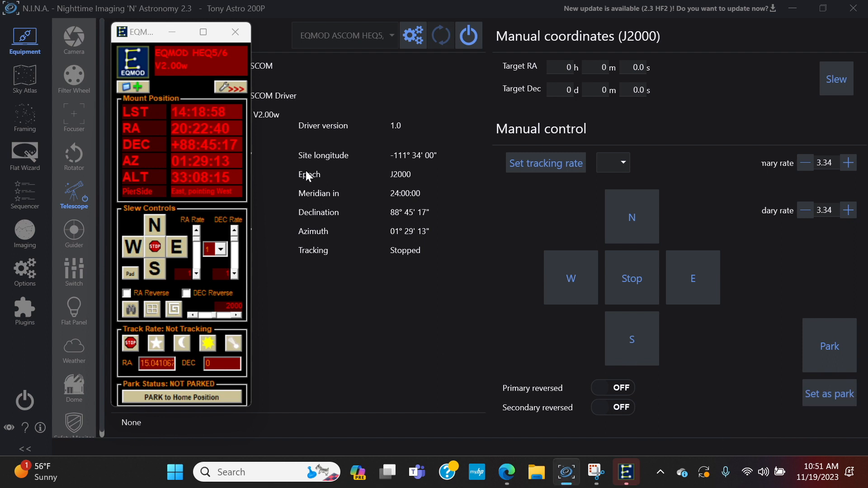
Expand the EQMOD window to its full settings, examine the Mount Limits Editor and close the editor
click(238, 88)
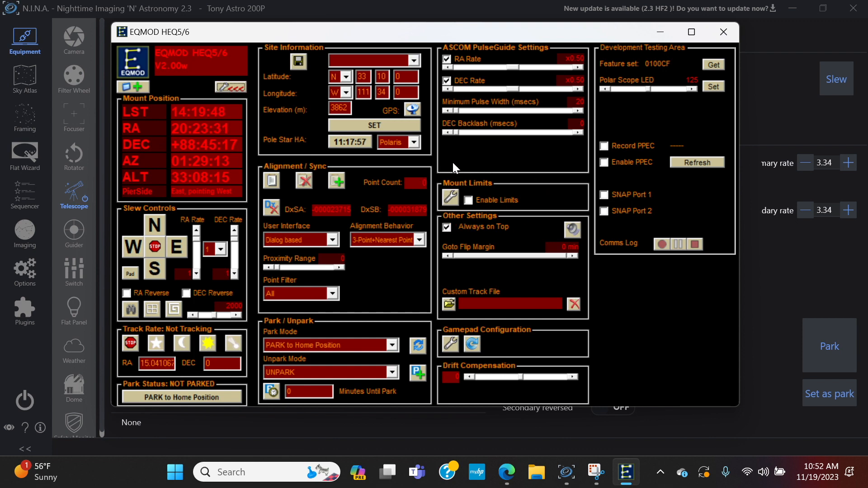
click(449, 197)
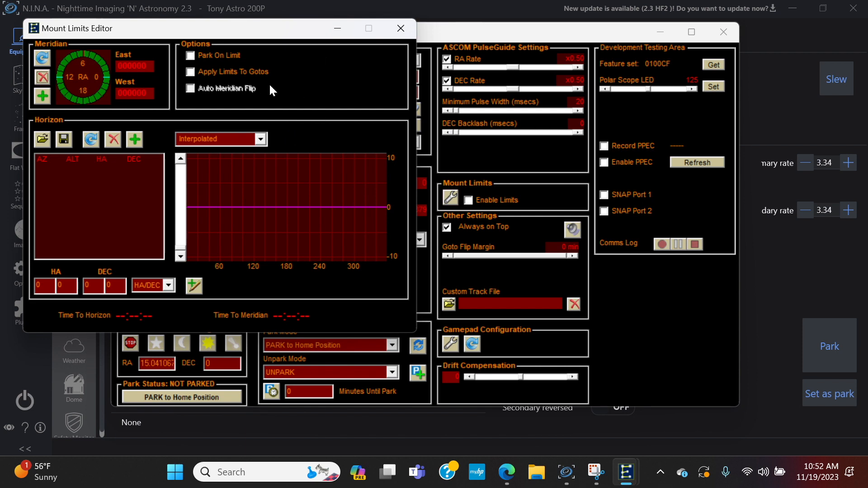
click(400, 36)
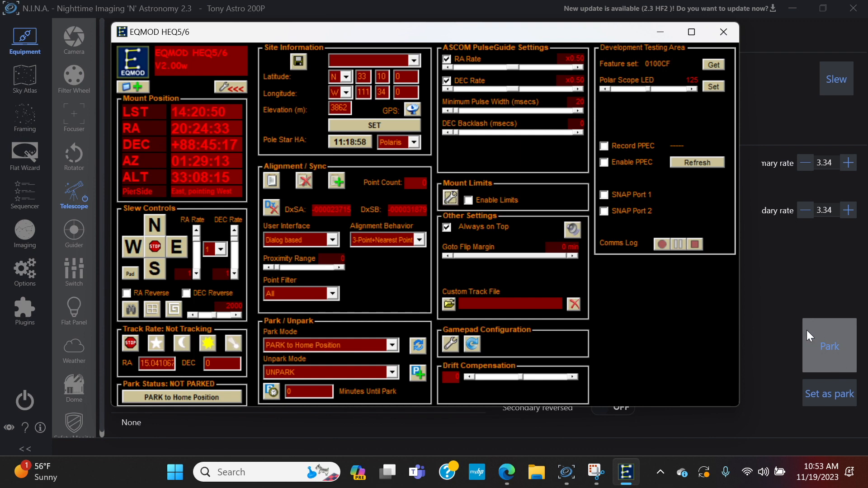
View the encoder resync and park/unpark definition dialogs without changing anything, then collapse and minimize EQMOD
click(417, 345)
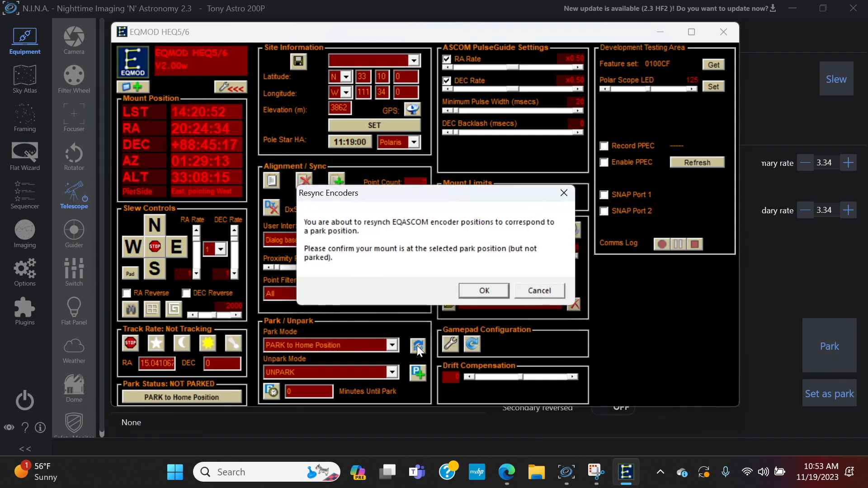
click(539, 291)
click(417, 374)
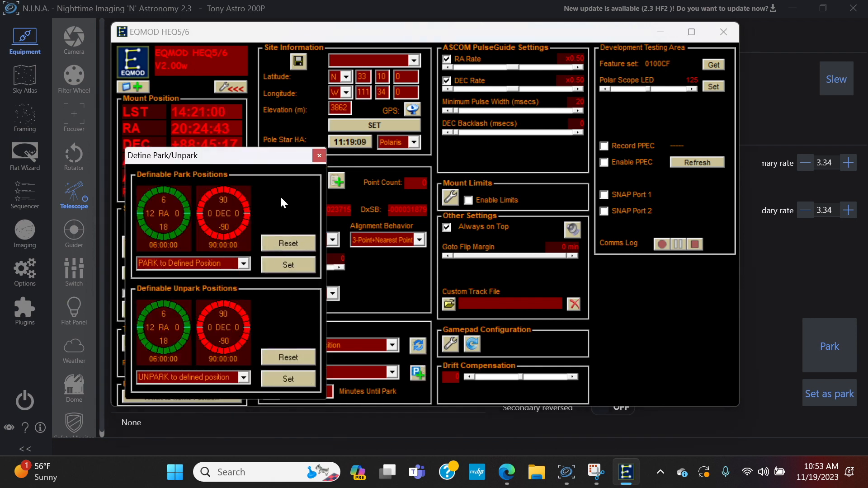
click(318, 156)
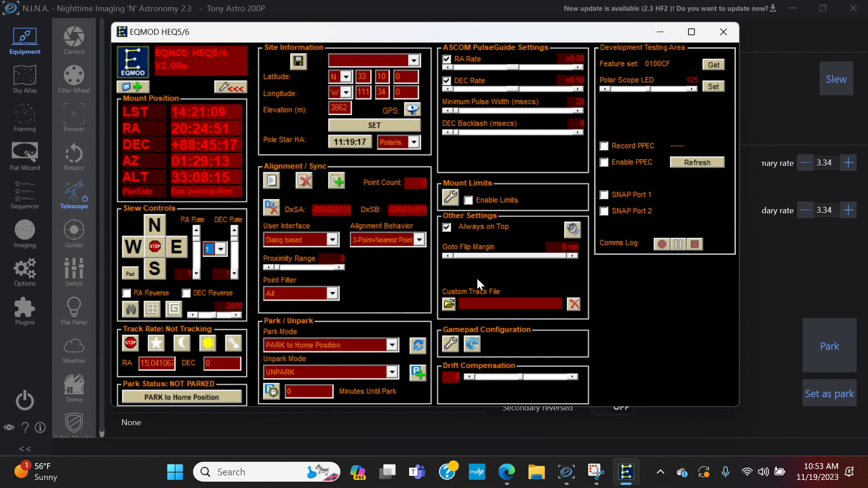
click(230, 86)
click(175, 31)
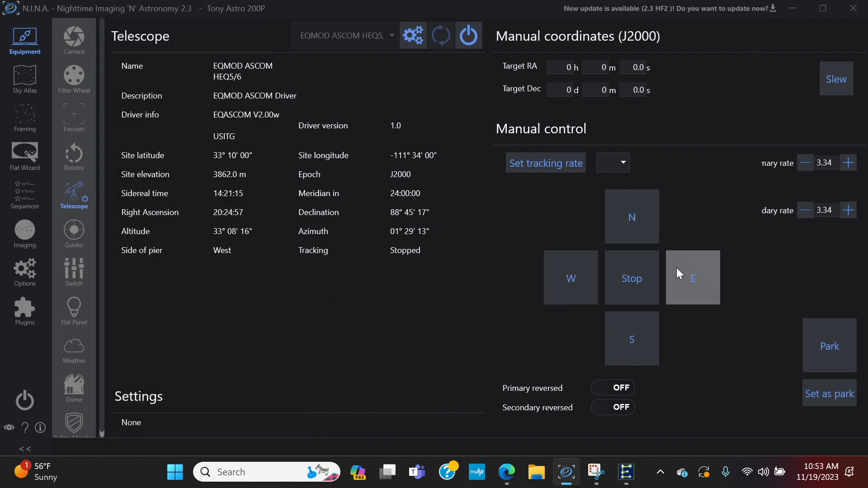
Test slewing the mount east and north with N.I.N.A.'s manual control, then park and unpark it
click(698, 281)
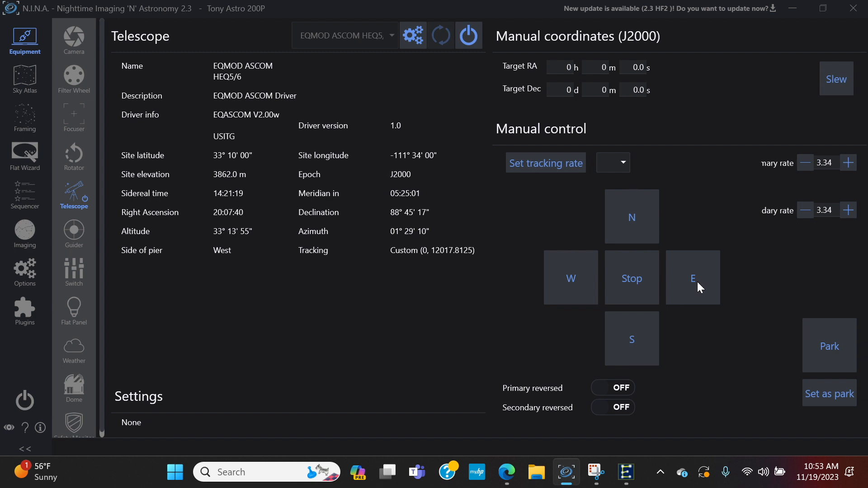
click(625, 213)
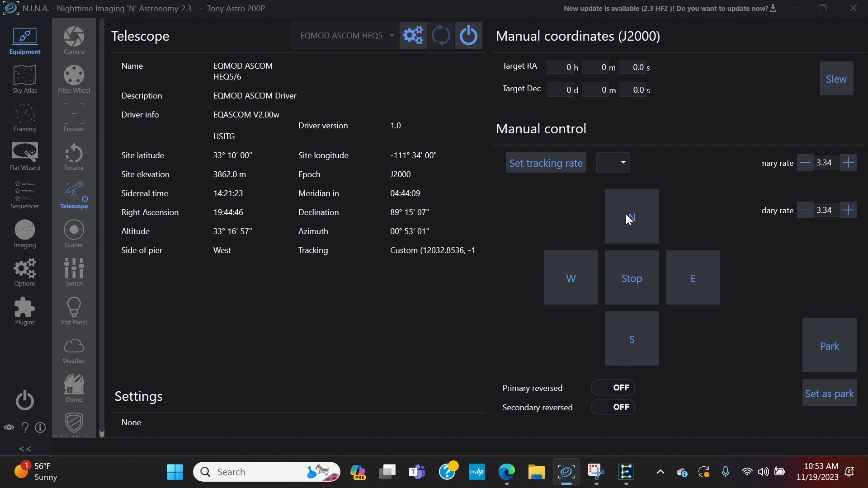
click(809, 359)
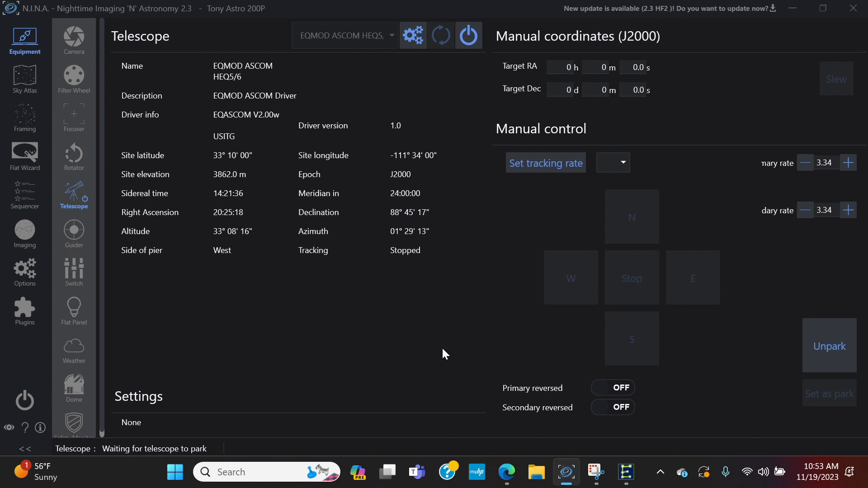
click(830, 346)
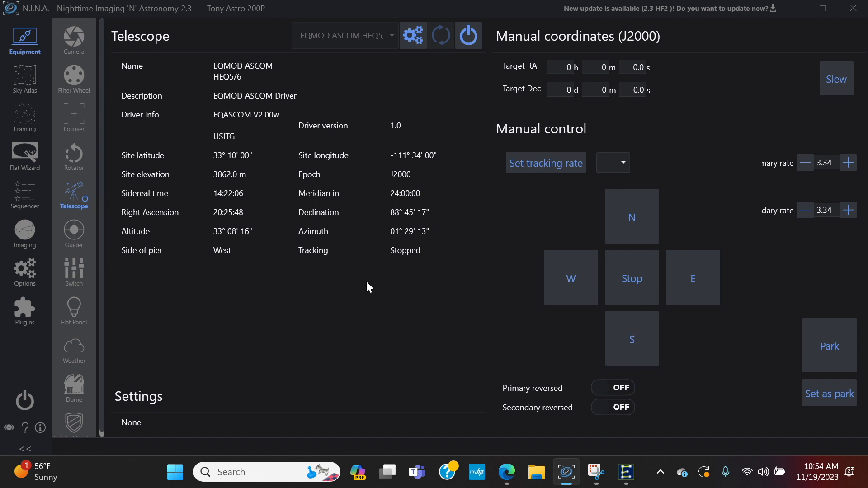
View the M16 entry and its slew option in the Sky Atlas, then return to the telescope equipment page
click(24, 75)
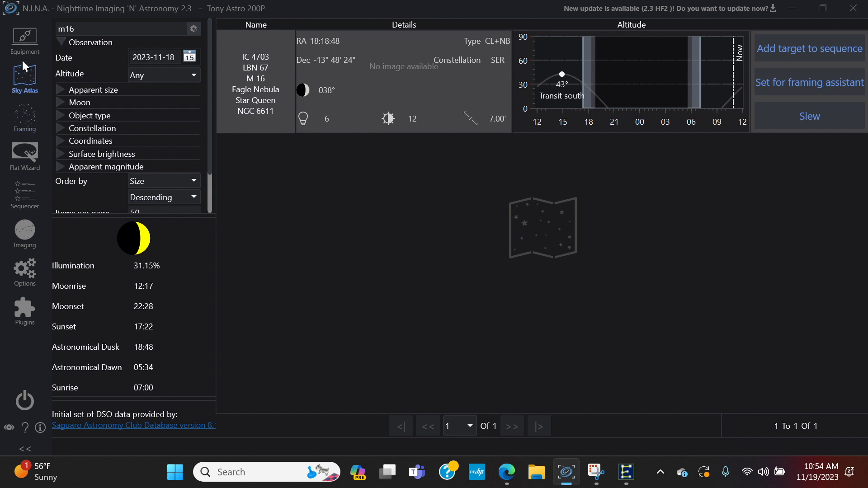
click(25, 45)
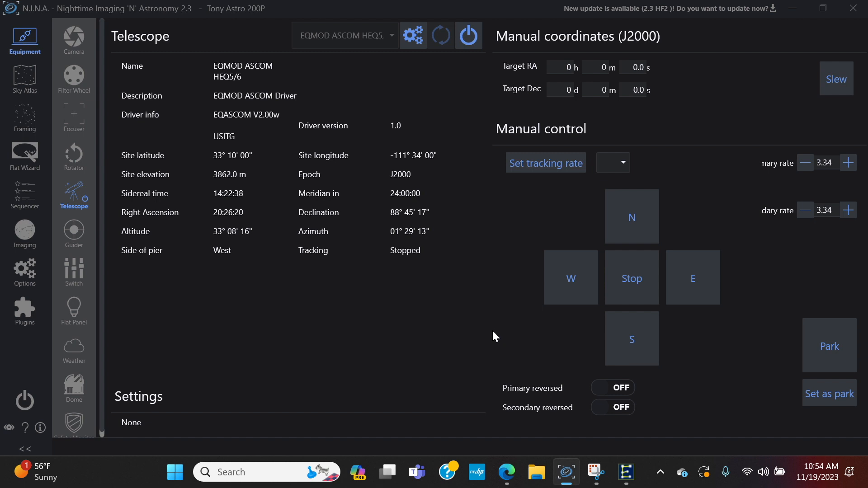
click(568, 304)
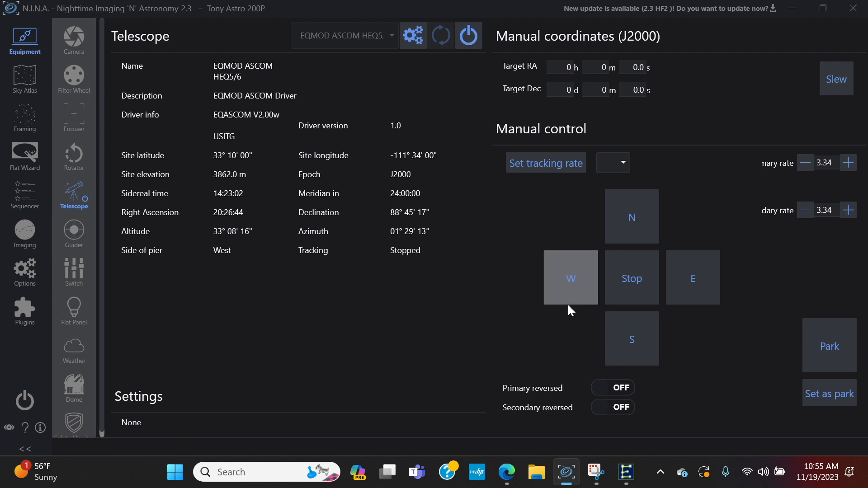
drag(568, 306, 572, 307)
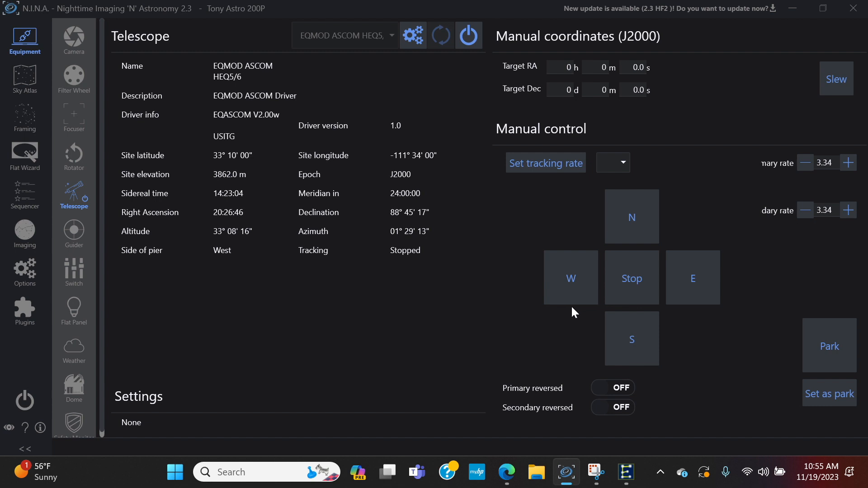